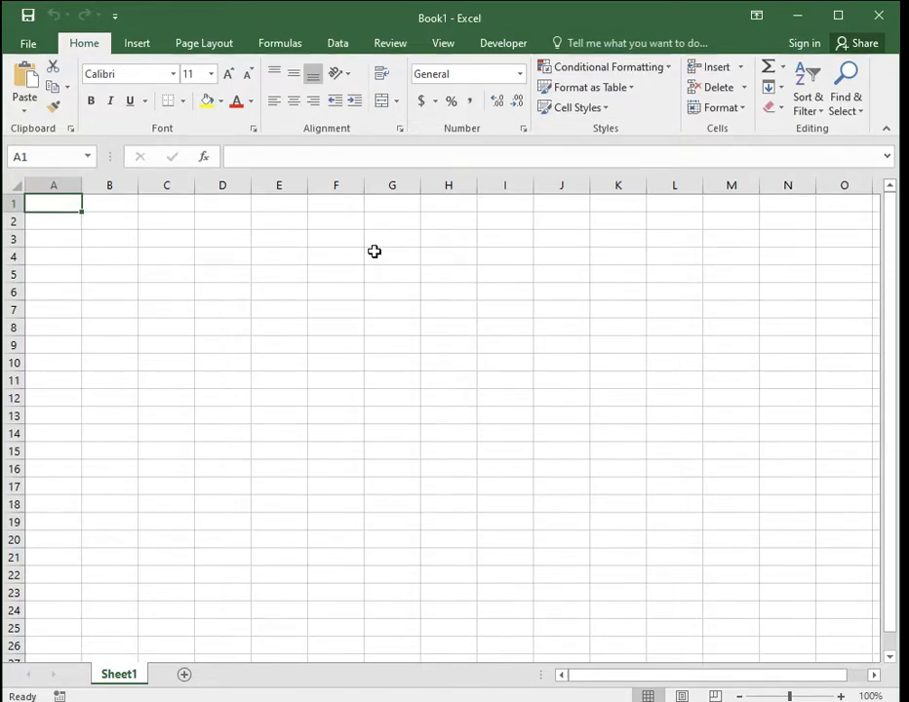
- Check the shortcut key assigned to the PERSONAL.XLSB!CLAM2 macro in its macro options
{"action": "left_click", "coordinate": [500, 46]}
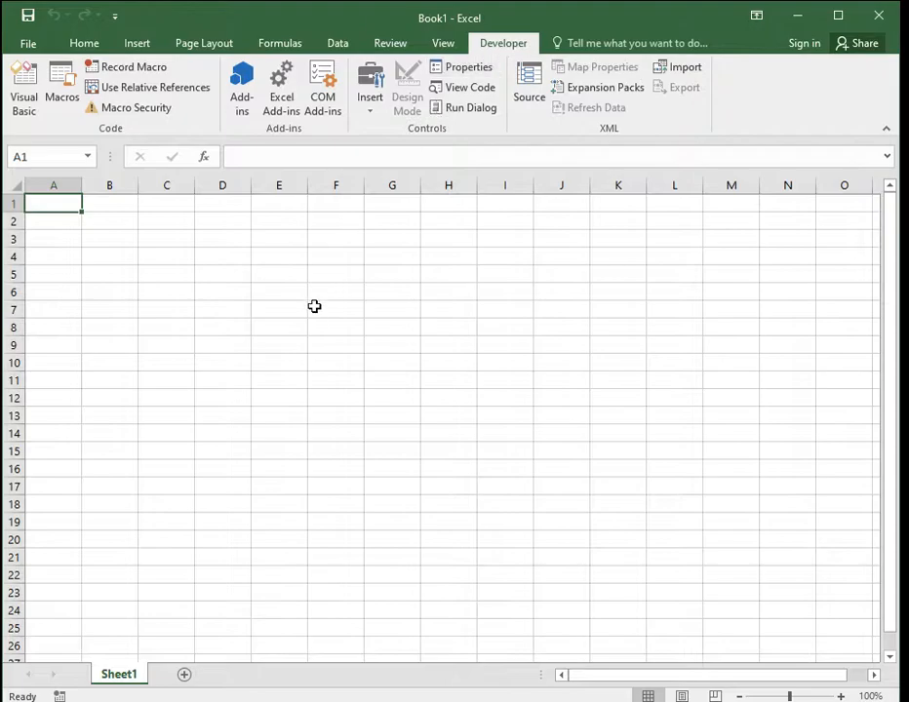
{"action": "left_click", "coordinate": [61, 86]}
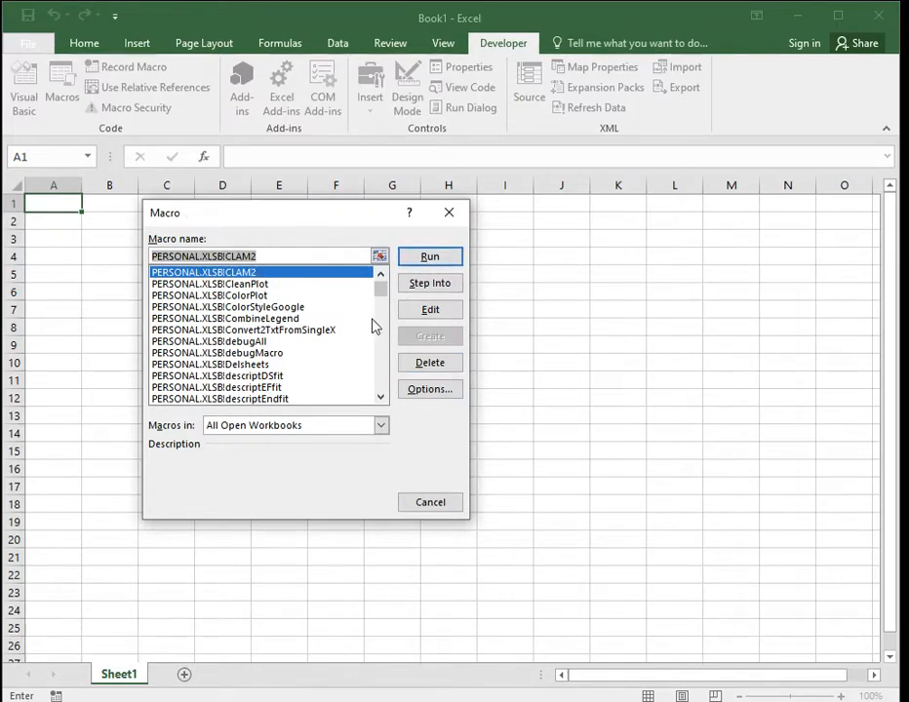
{"action": "left_click", "coordinate": [425, 390]}
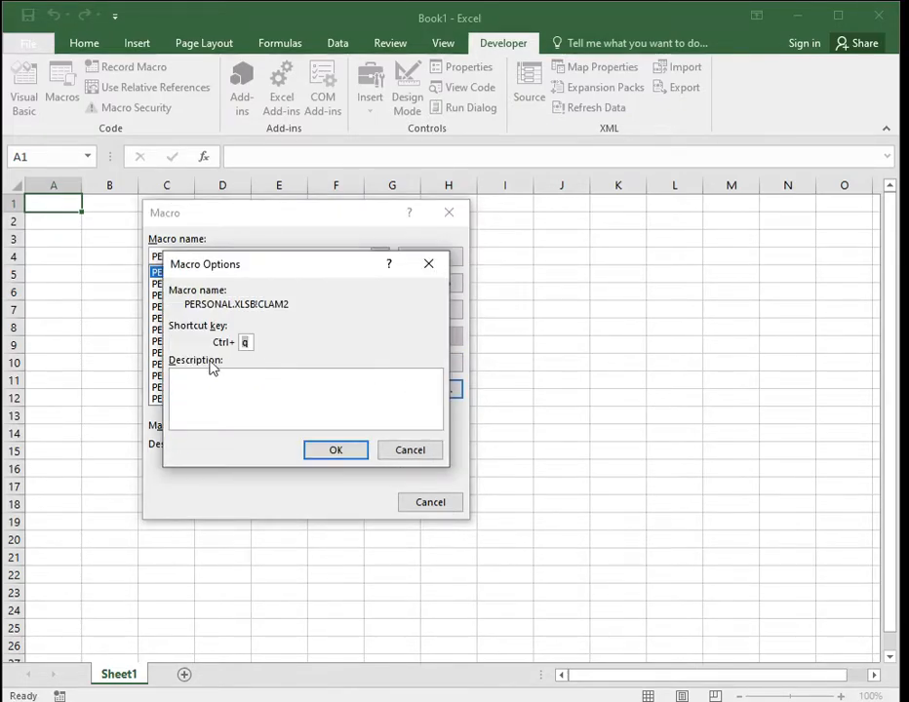
{"action": "left_click", "coordinate": [351, 451]}
{"action": "left_click", "coordinate": [456, 501]}
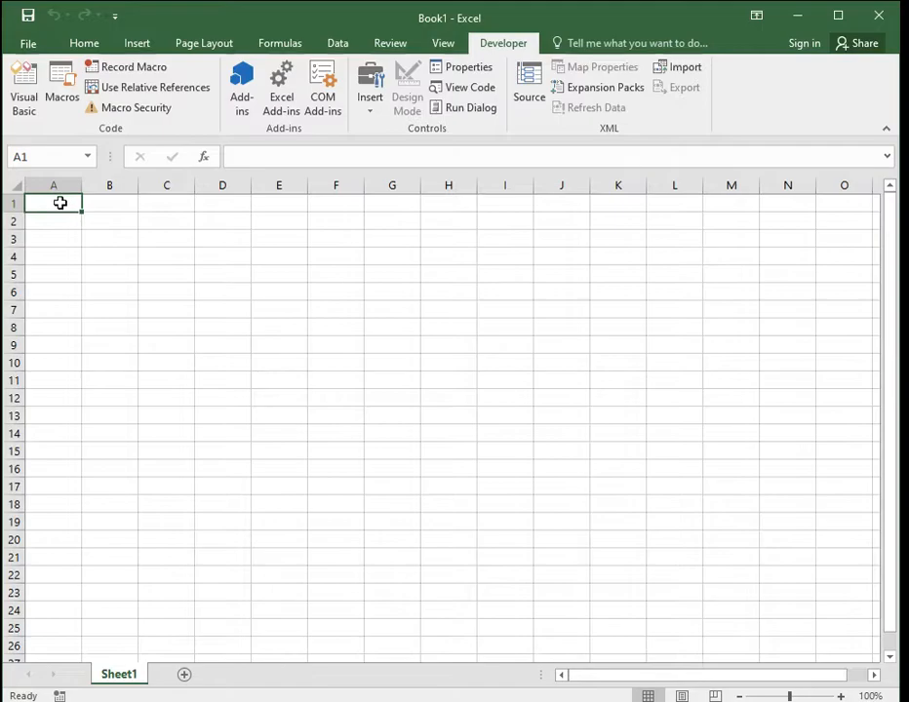
- Enter the keyword "simulation" in cell A1
{"action": "type", "text": "si"}
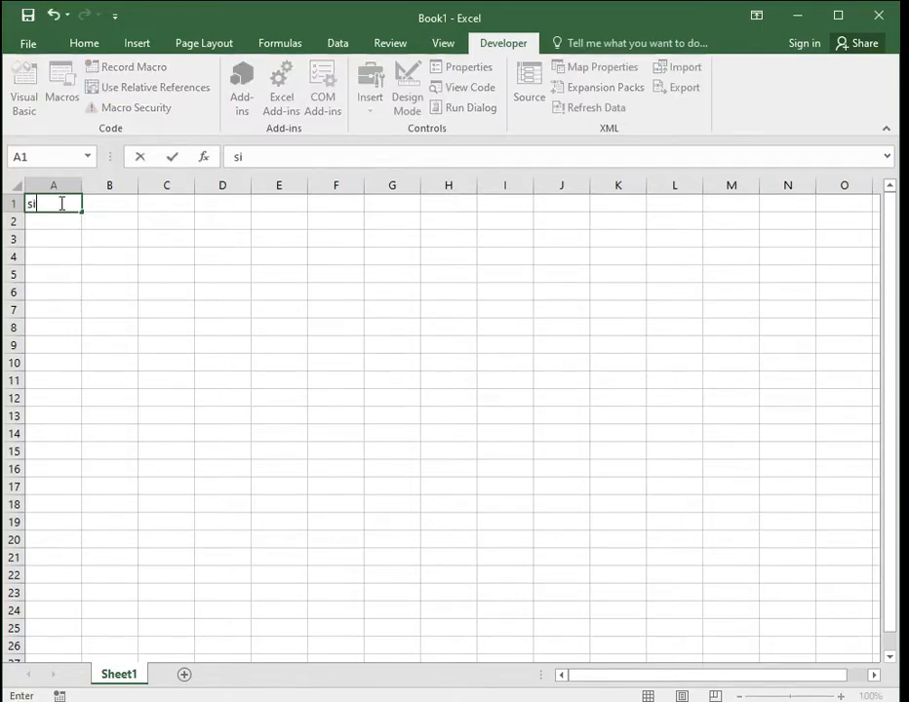
{"action": "type", "text": "mution"}
{"action": "left_click", "coordinate": [61, 202]}
{"action": "key", "text": "Return"}
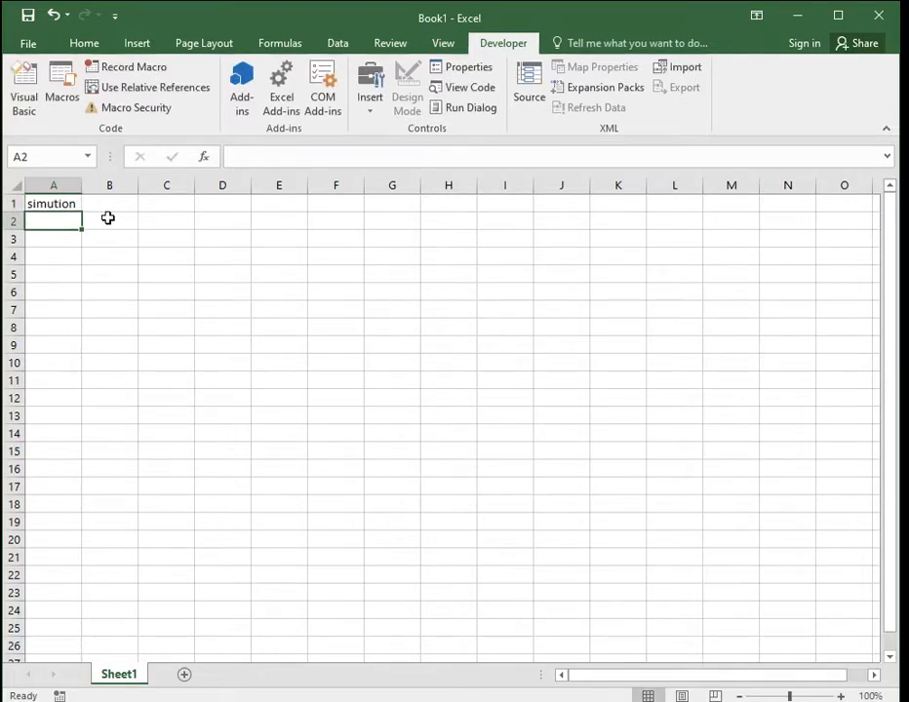
{"action": "left_click", "coordinate": [51, 203]}
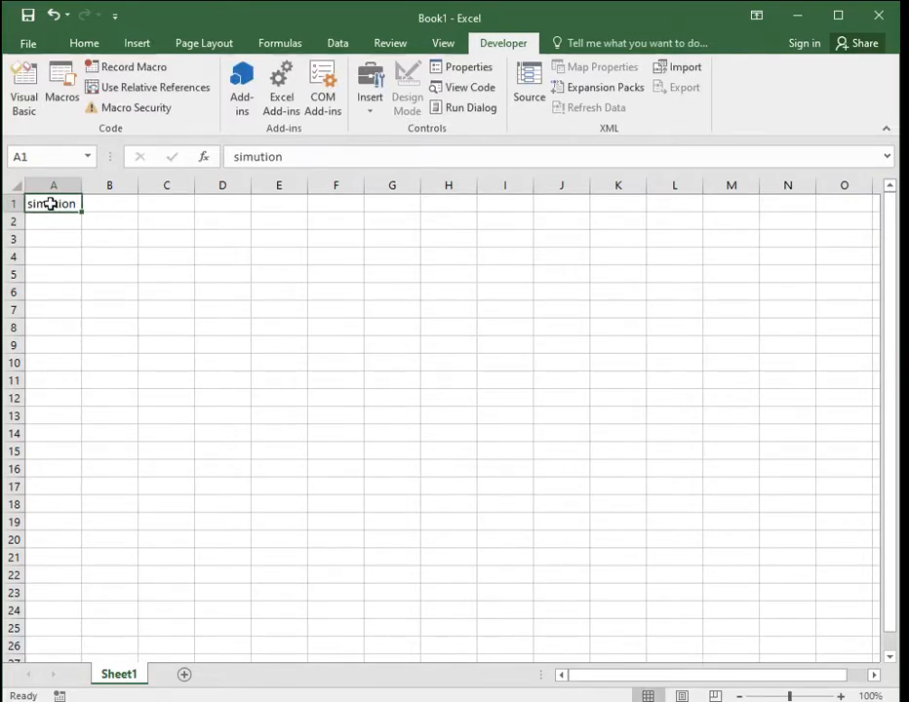
{"action": "type", "text": "simulation"}
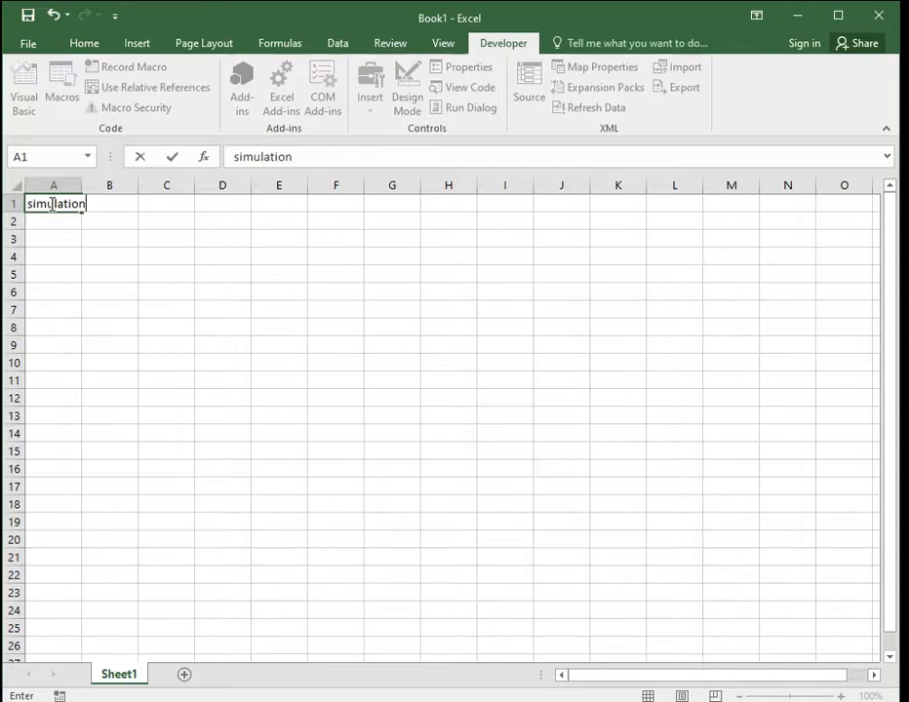
{"action": "key", "text": "Return"}
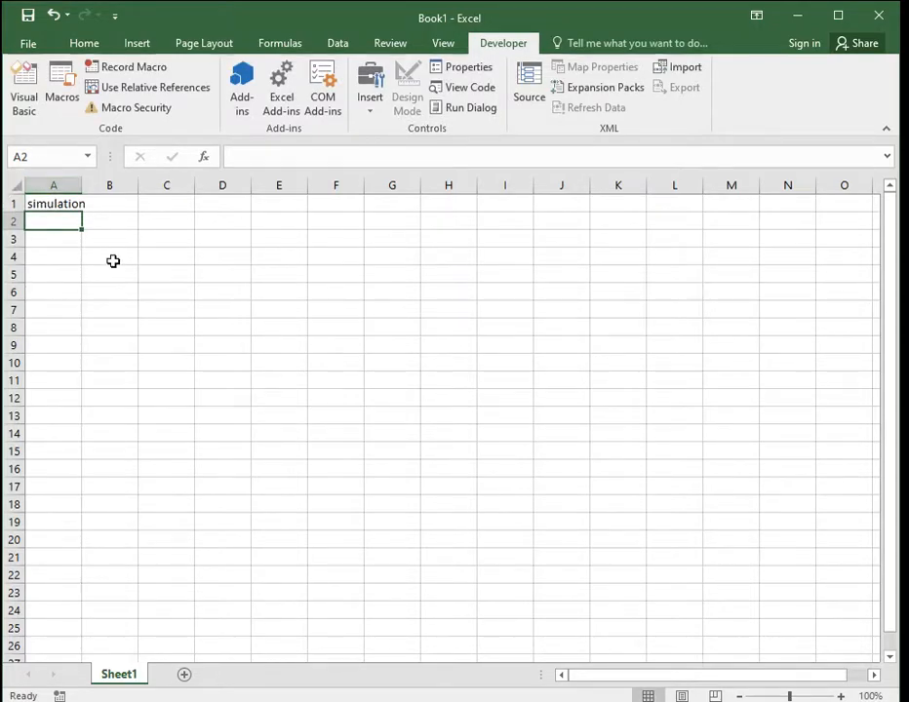
- Run the PERSONAL.XLSB!CLAM2 macro and save the workbook as Book1.xlsx in Documents, replacing the existing file
{"action": "left_click", "coordinate": [62, 86]}
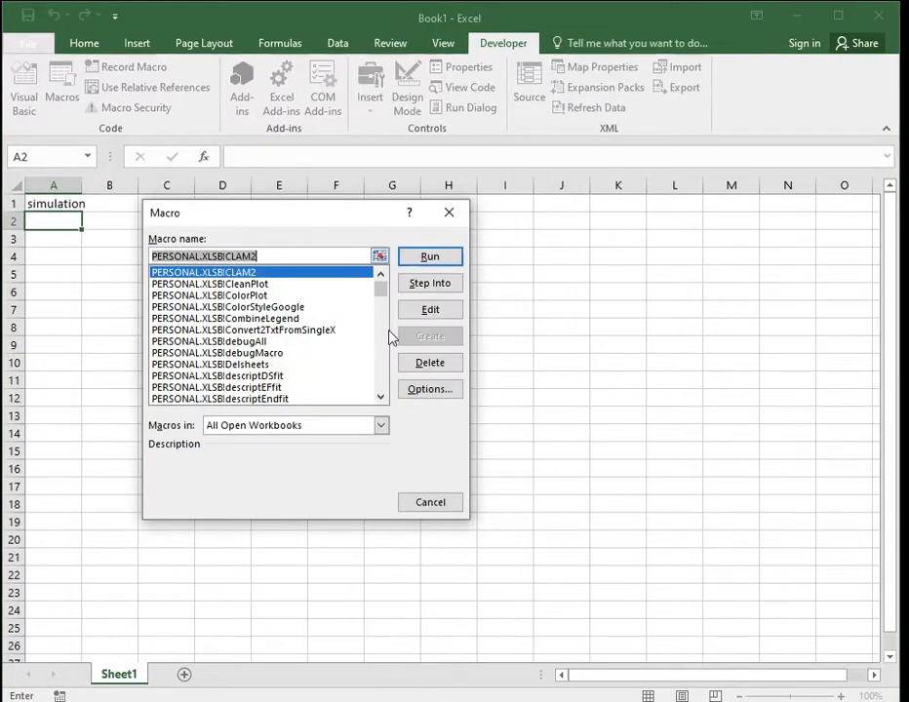
{"action": "left_click", "coordinate": [450, 255]}
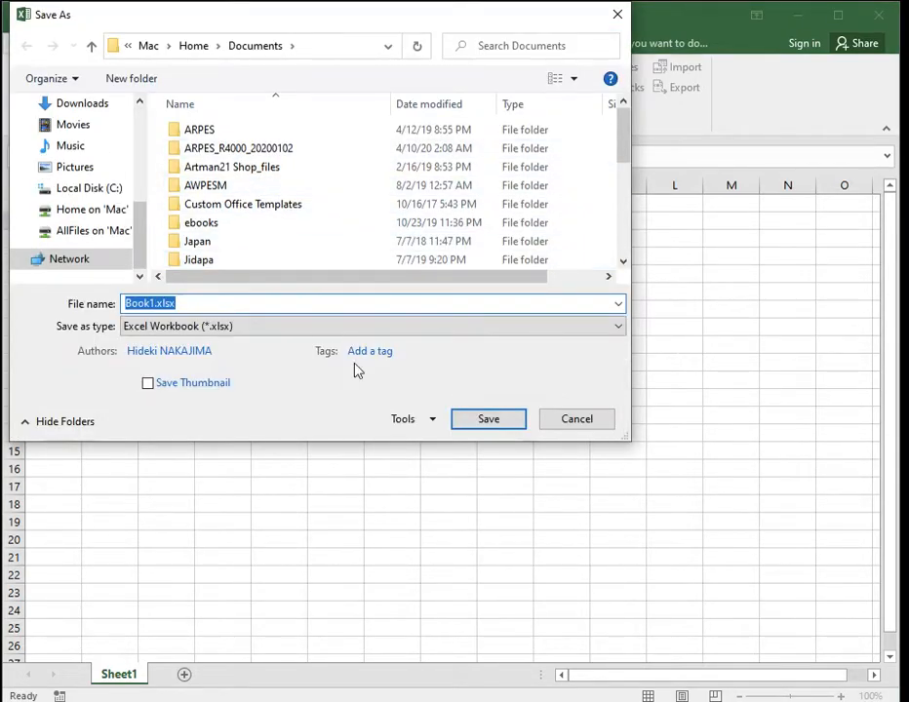
{"action": "left_click", "coordinate": [518, 419]}
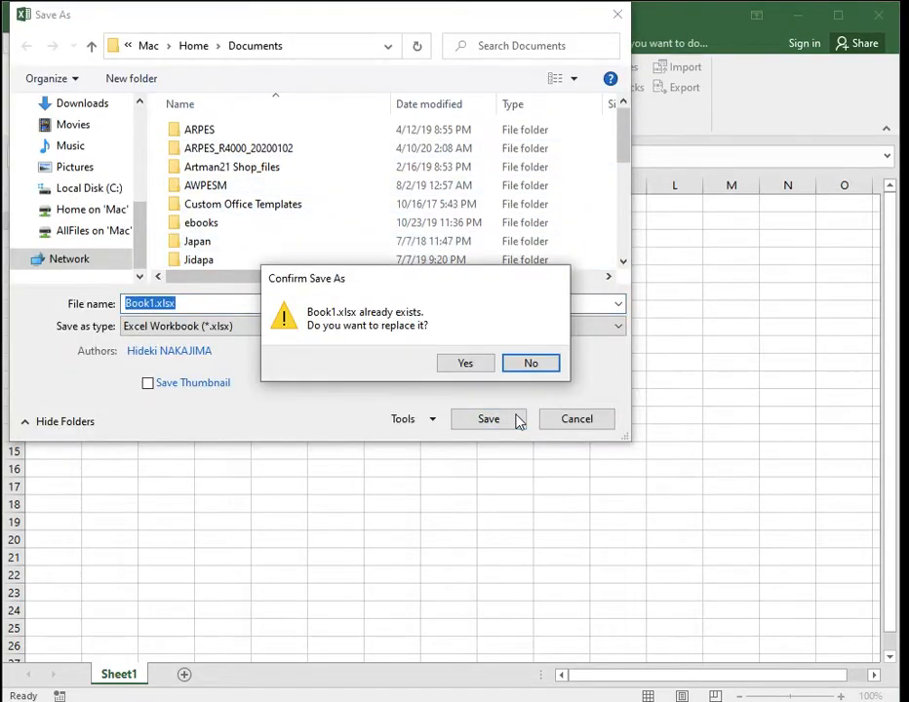
{"action": "left_click", "coordinate": [467, 367]}
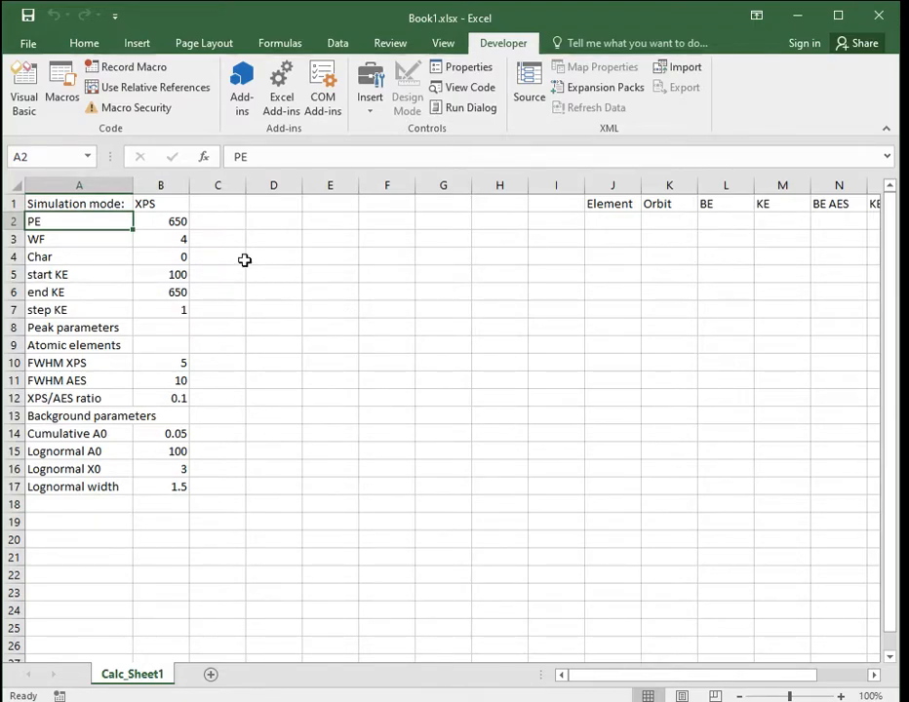
- Switch the simulation mode in B1 to XAS and set it back to XPS
{"action": "left_click", "coordinate": [171, 205]}
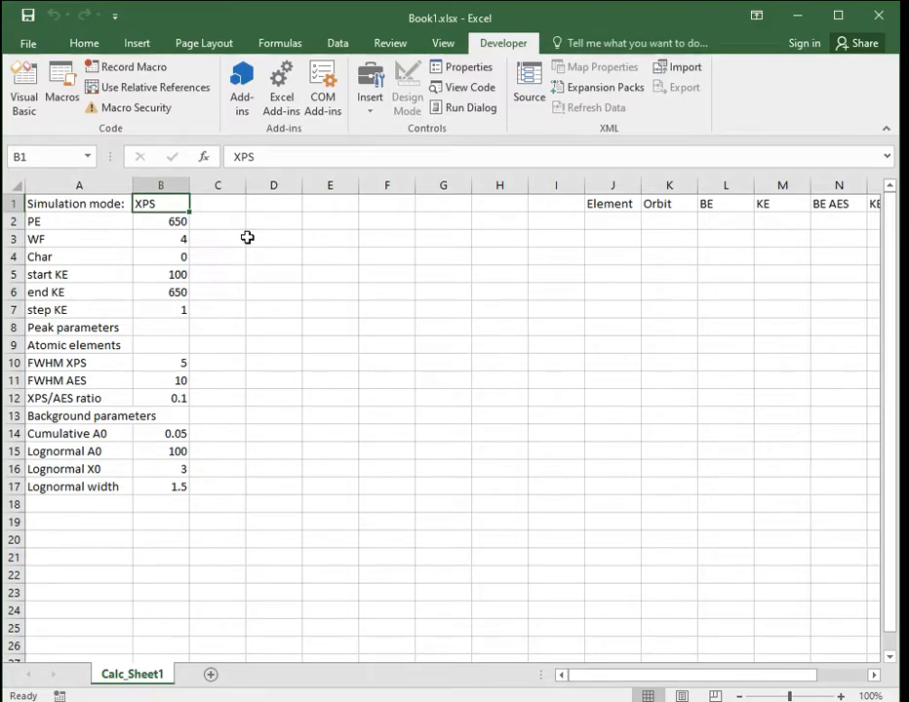
{"action": "type", "text": "XAS"}
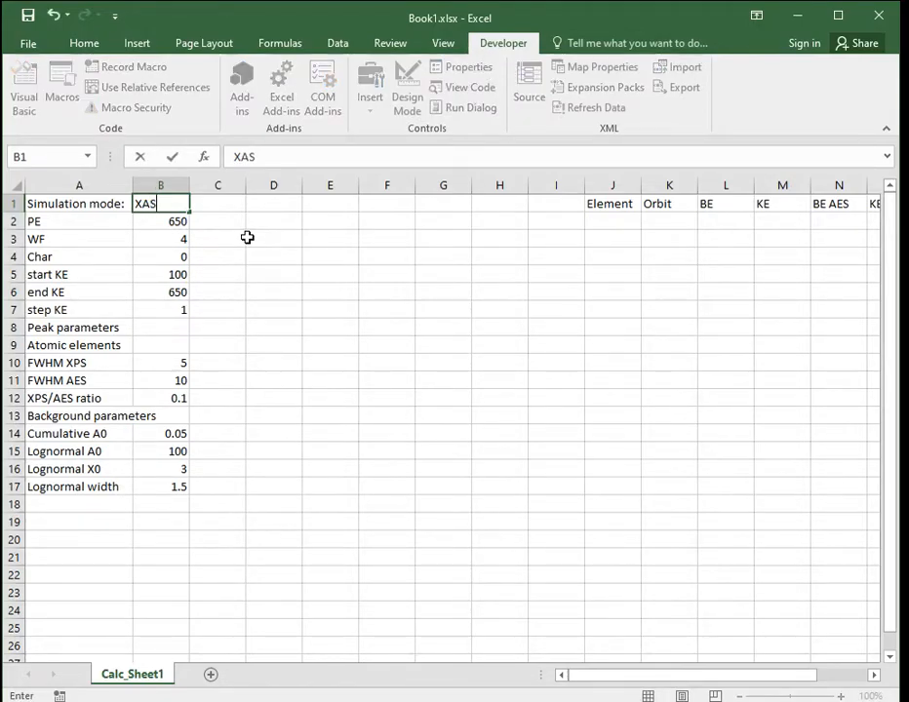
{"action": "key", "text": "ctrl+Return"}
{"action": "key", "text": "Down"}
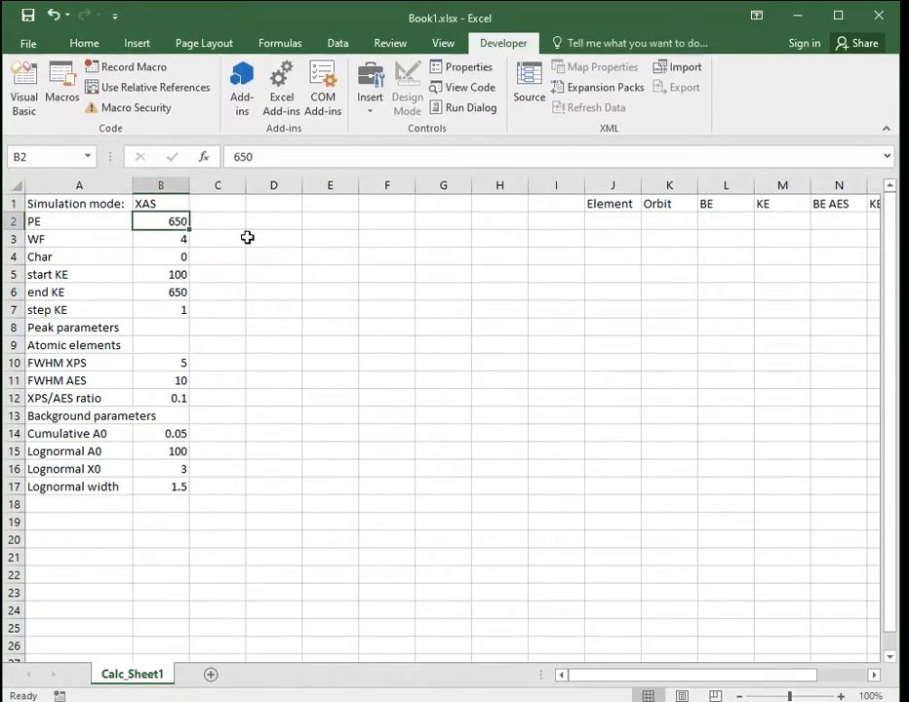
{"action": "key", "text": "Up"}
{"action": "type", "text": "XPS"}
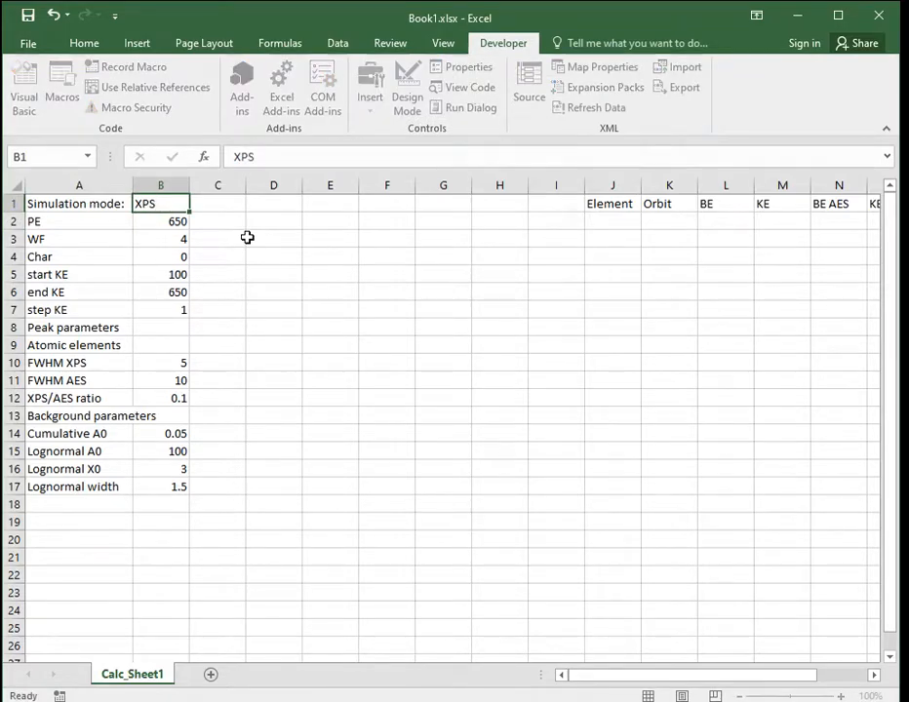
{"action": "key", "text": "Return"}
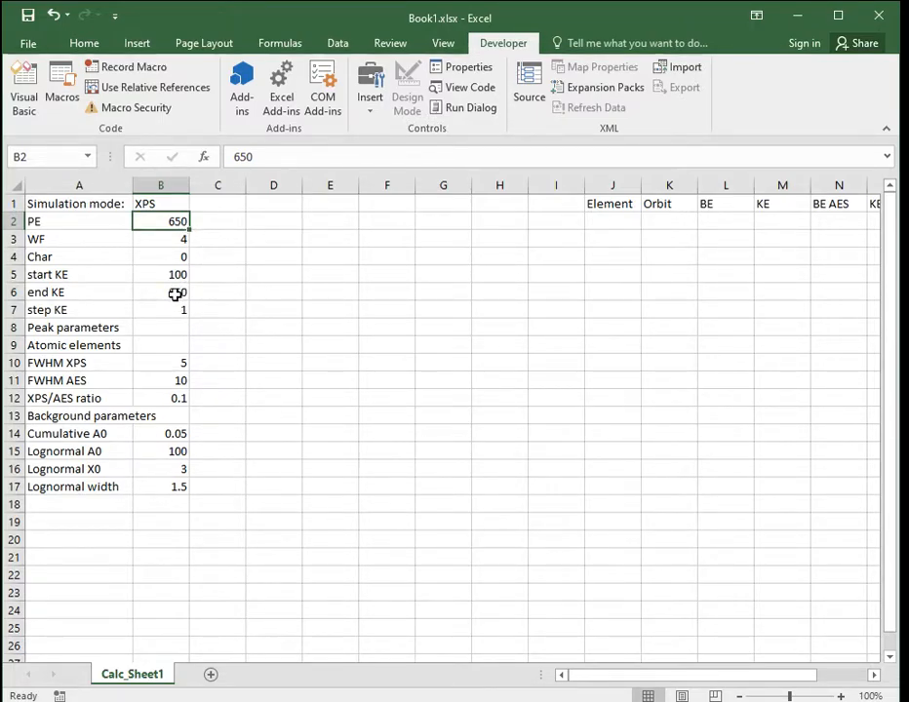
- Run the PERSONAL.XLSB!CLAM2 macro on Calc_Sheet1 to simulate the spectrum for the atomic elements C,O,Ti
{"action": "left_click", "coordinate": [177, 293]}
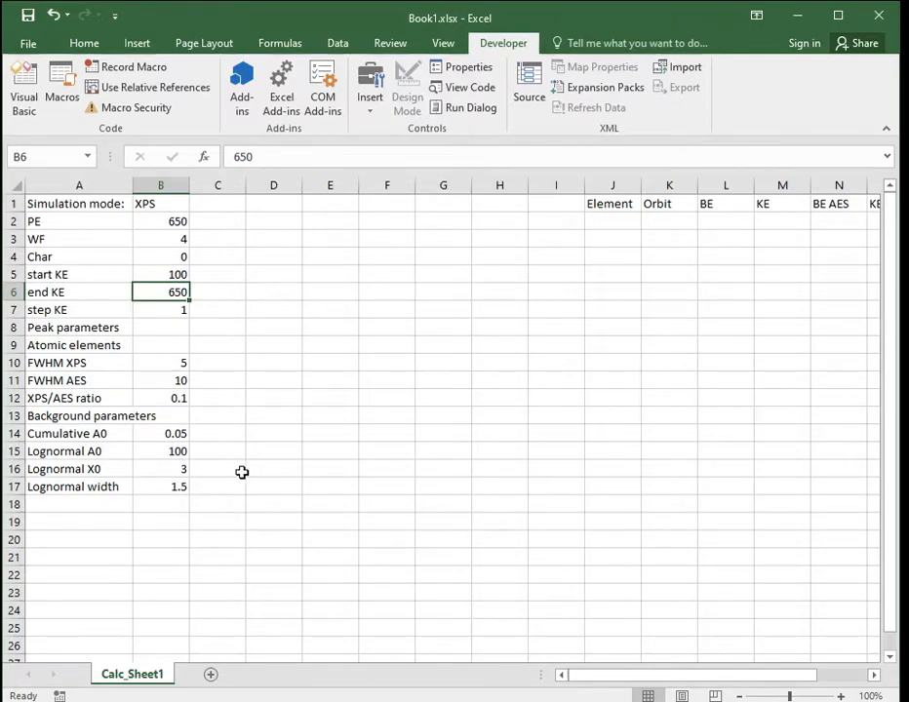
{"action": "left_click", "coordinate": [62, 90]}
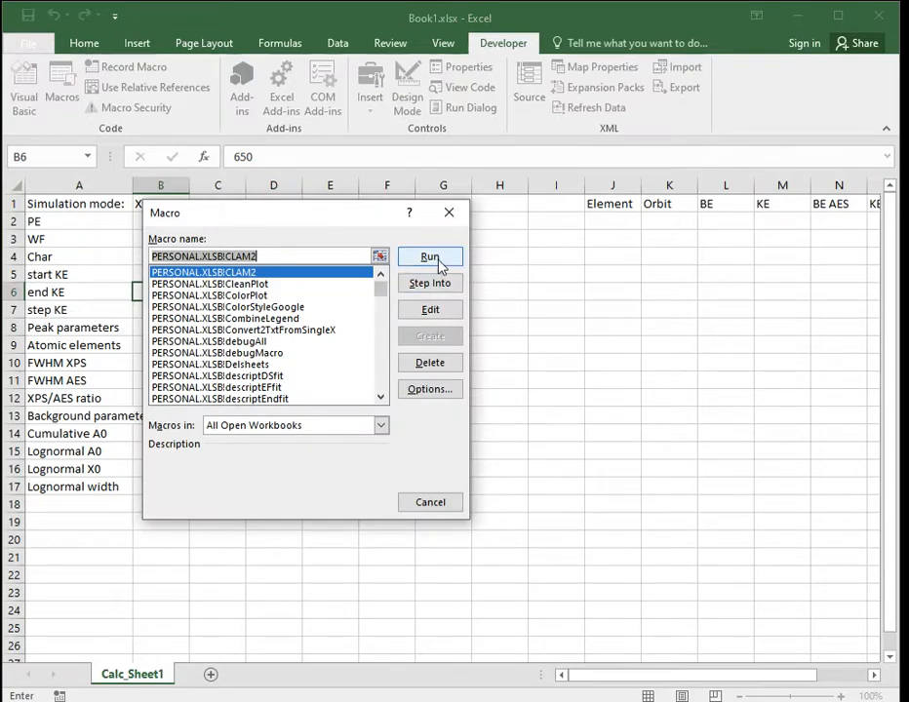
{"action": "left_click", "coordinate": [433, 257]}
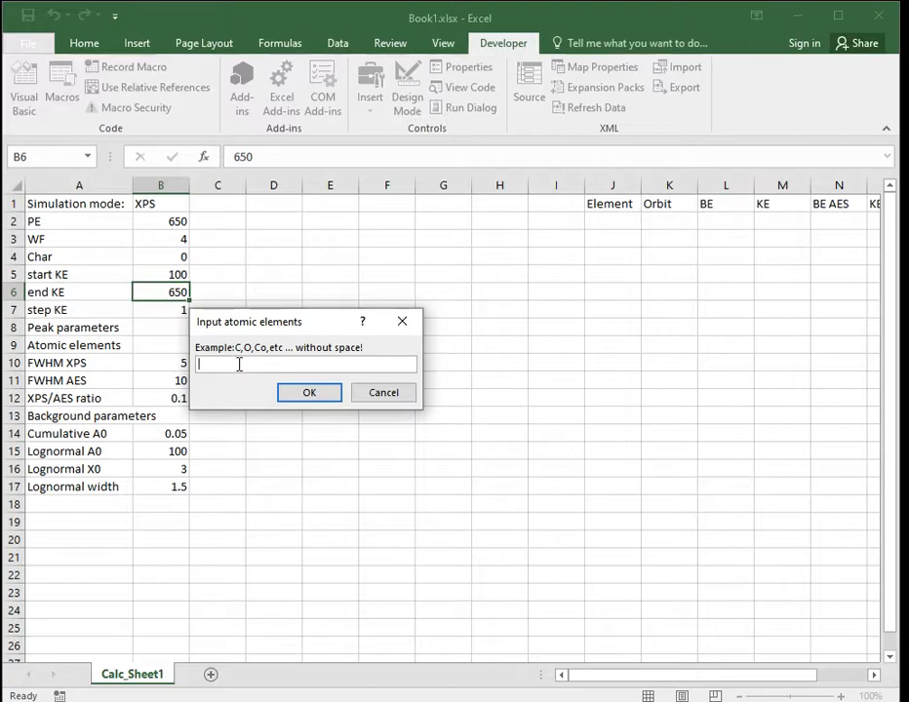
{"action": "type", "text": "C,O,Ti"}
{"action": "left_click", "coordinate": [304, 390]}
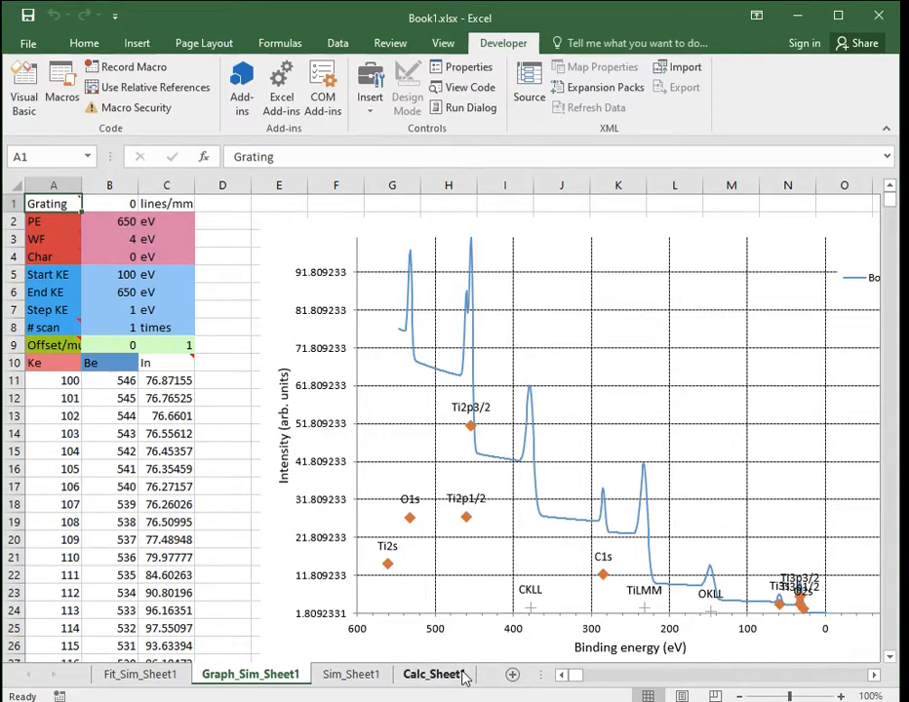
- Compare the simulated data columns in Sim_Sheet1 with the plotted spectrum in Graph_Sim_Sheet1
{"action": "left_click", "coordinate": [353, 681]}
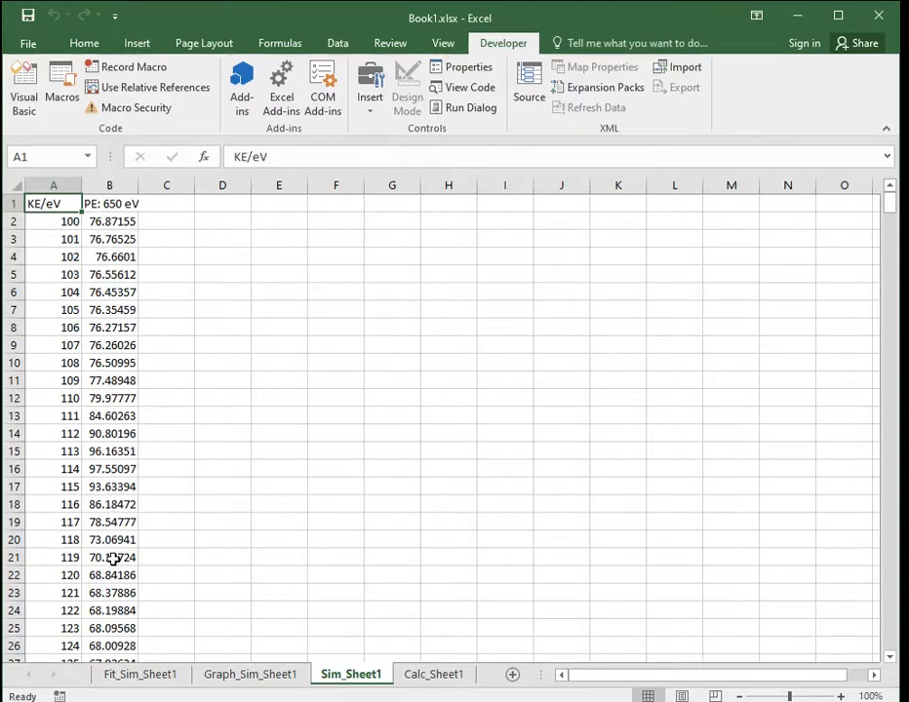
{"action": "left_click", "coordinate": [284, 675]}
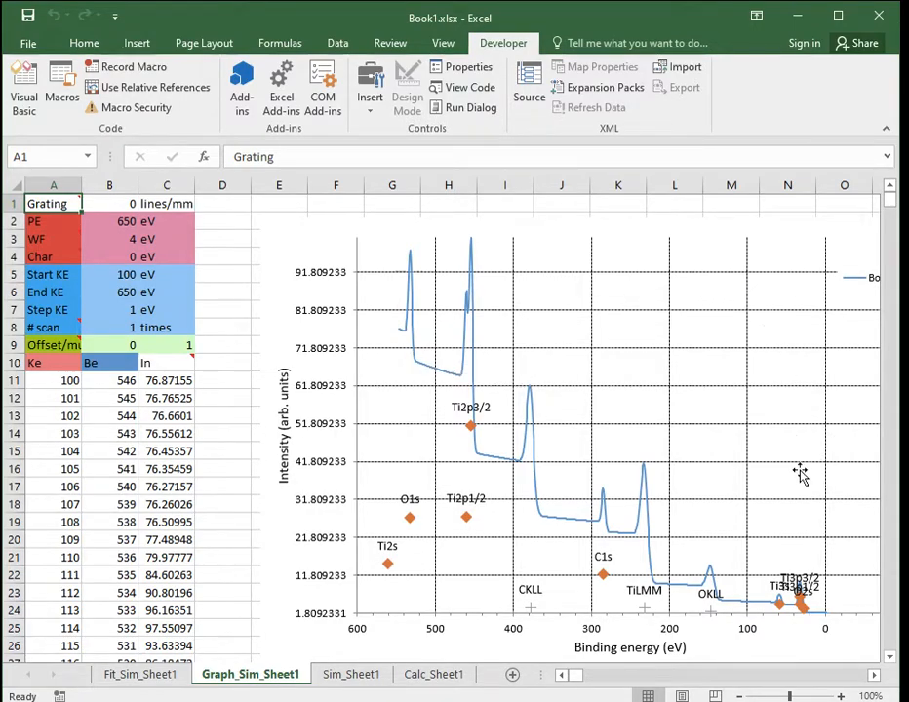
{"action": "left_click", "coordinate": [368, 676]}
{"action": "left_click", "coordinate": [270, 681]}
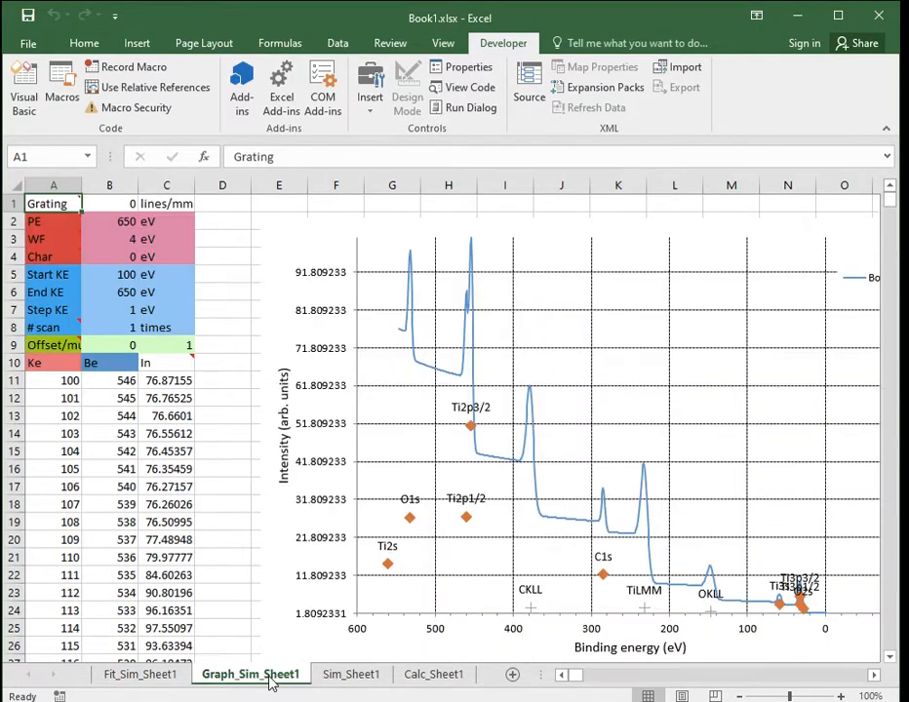
{"action": "left_click", "coordinate": [417, 674]}
{"action": "left_click", "coordinate": [362, 679]}
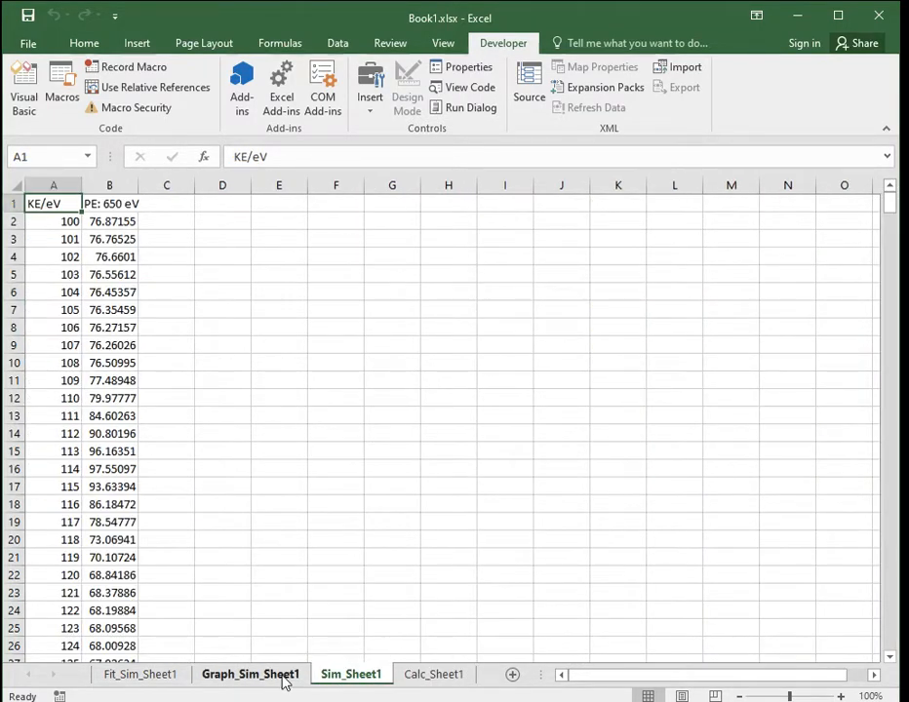
{"action": "left_click", "coordinate": [285, 682]}
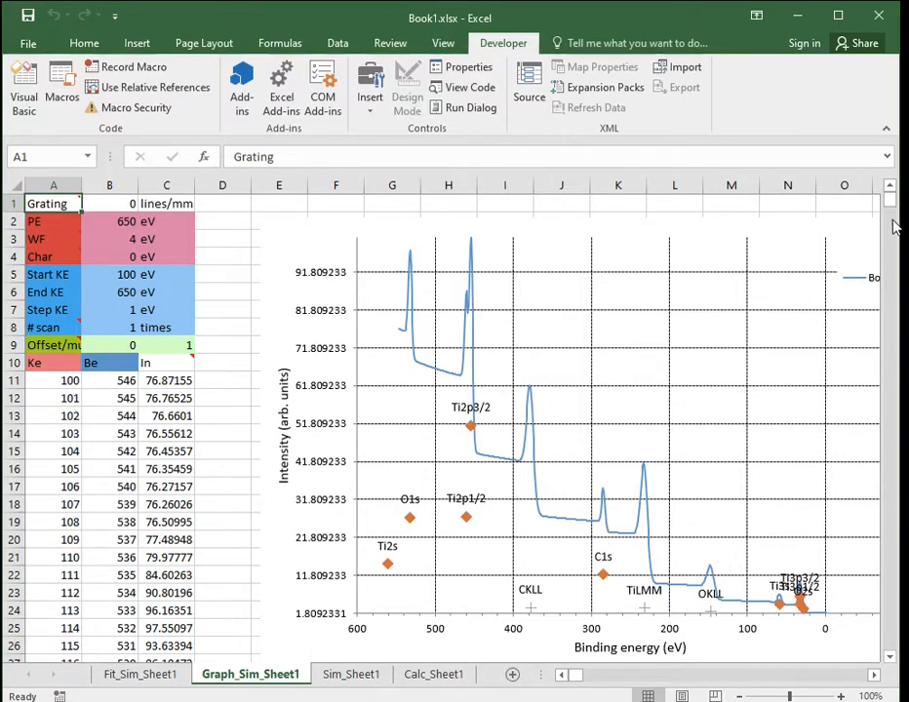
- Examine the core-level and Auger peaks in the binding energy and kinetic energy charts of Graph_Sim_Sheet1
{"action": "left_click_drag", "start_coordinate": [890, 199], "coordinate": [893, 207]}
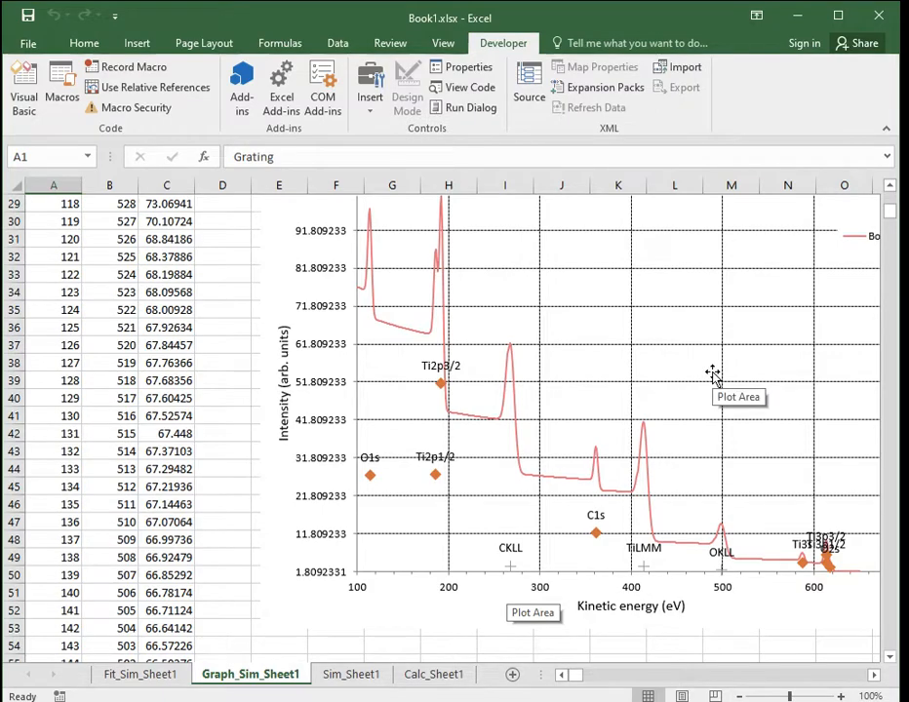
{"action": "left_click", "coordinate": [890, 187]}
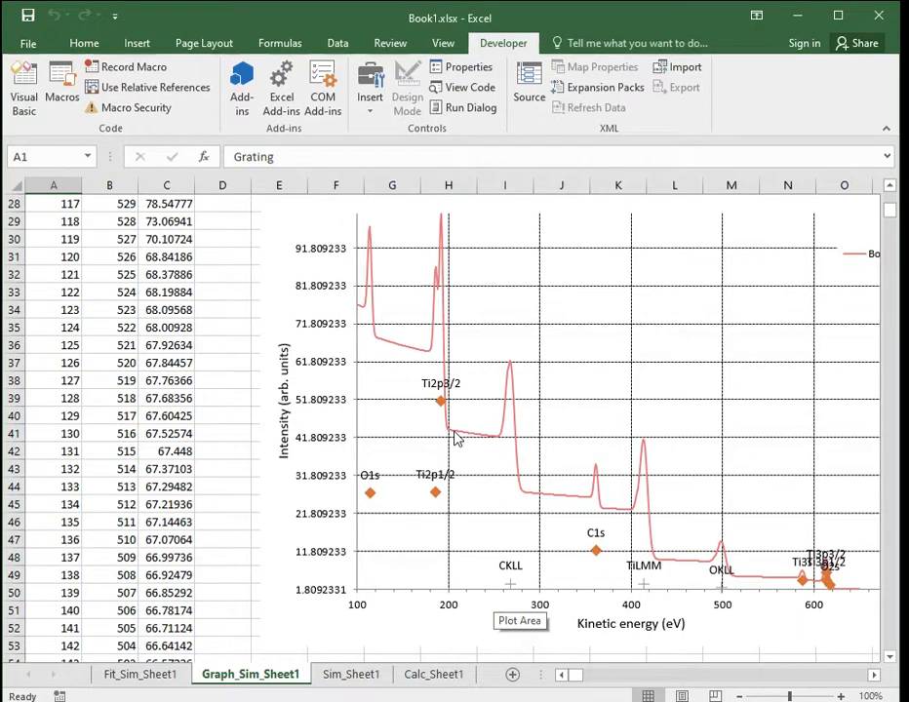
{"action": "left_click", "coordinate": [890, 188]}
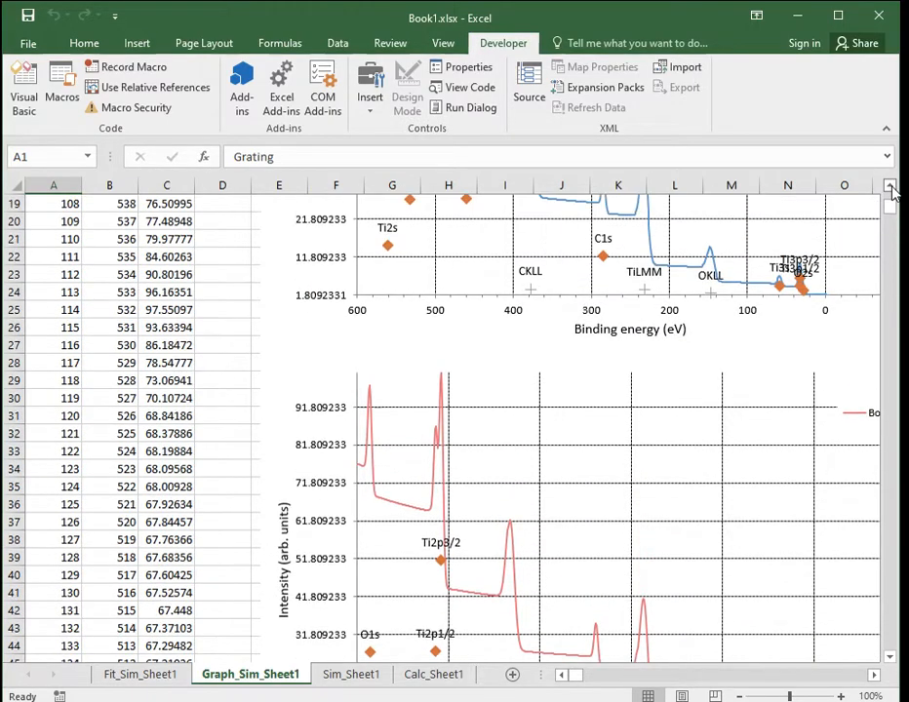
{"action": "left_click_drag", "start_coordinate": [892, 208], "coordinate": [892, 199]}
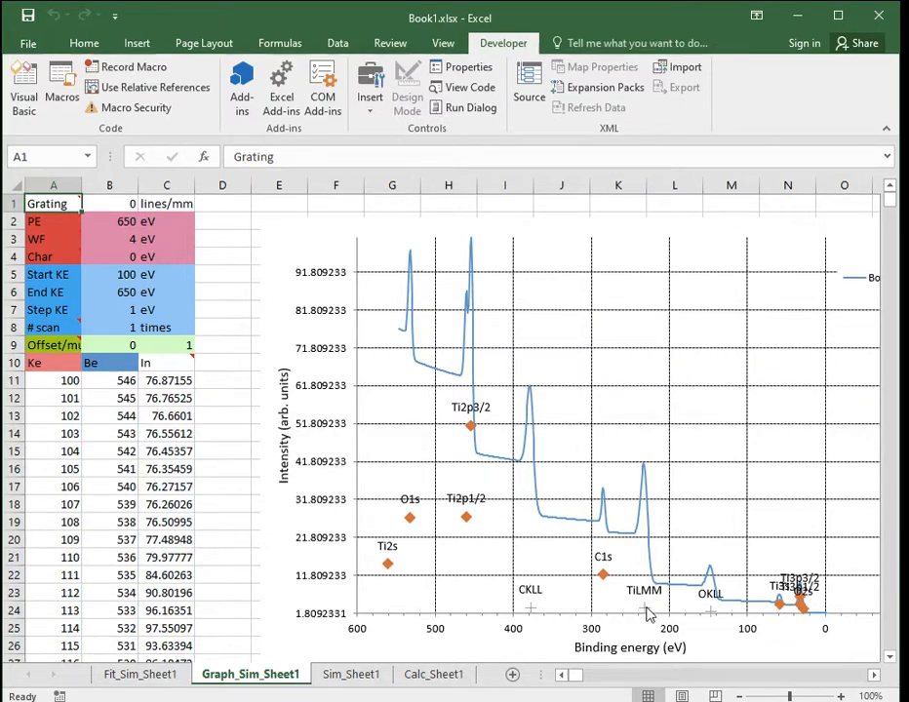
{"action": "mouse_move", "coordinate": [647, 610]}
{"action": "scroll", "coordinate": [653, 481], "scroll_direction": "down", "scroll_amount": 5}
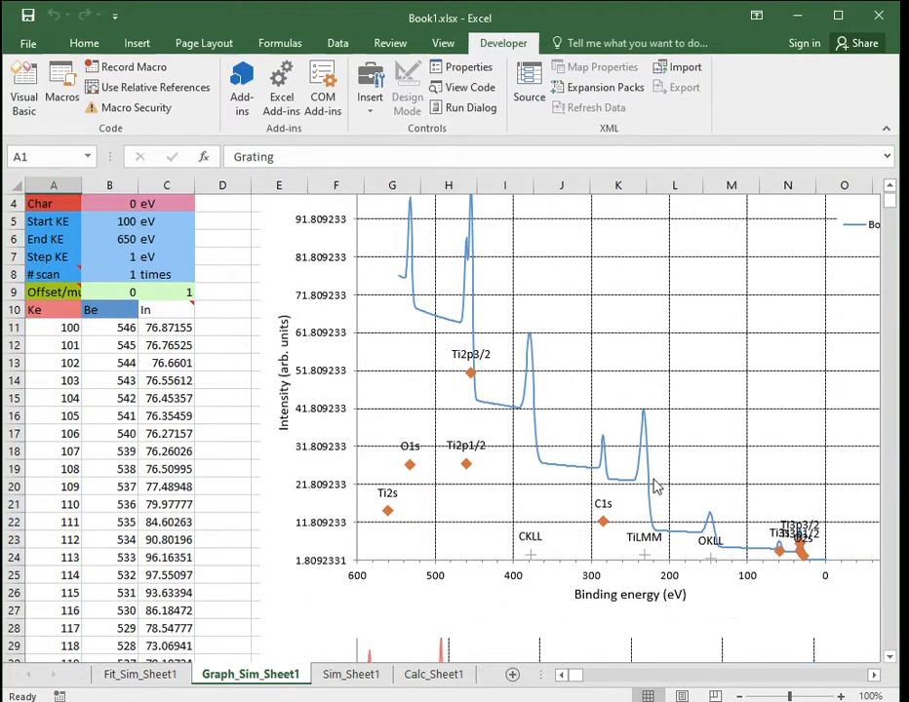
{"action": "scroll", "coordinate": [654, 481], "scroll_direction": "up", "scroll_amount": 5}
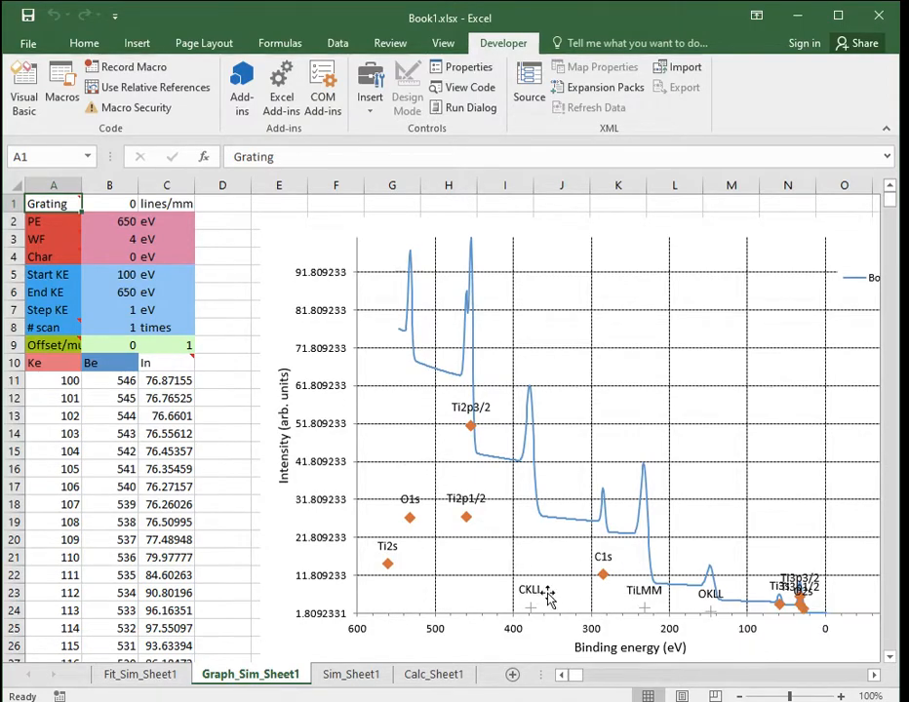
{"action": "mouse_move", "coordinate": [606, 586]}
- Set the photon energy PE to 900 on Calc_Sheet1
{"action": "left_click", "coordinate": [355, 674]}
{"action": "left_click", "coordinate": [414, 676]}
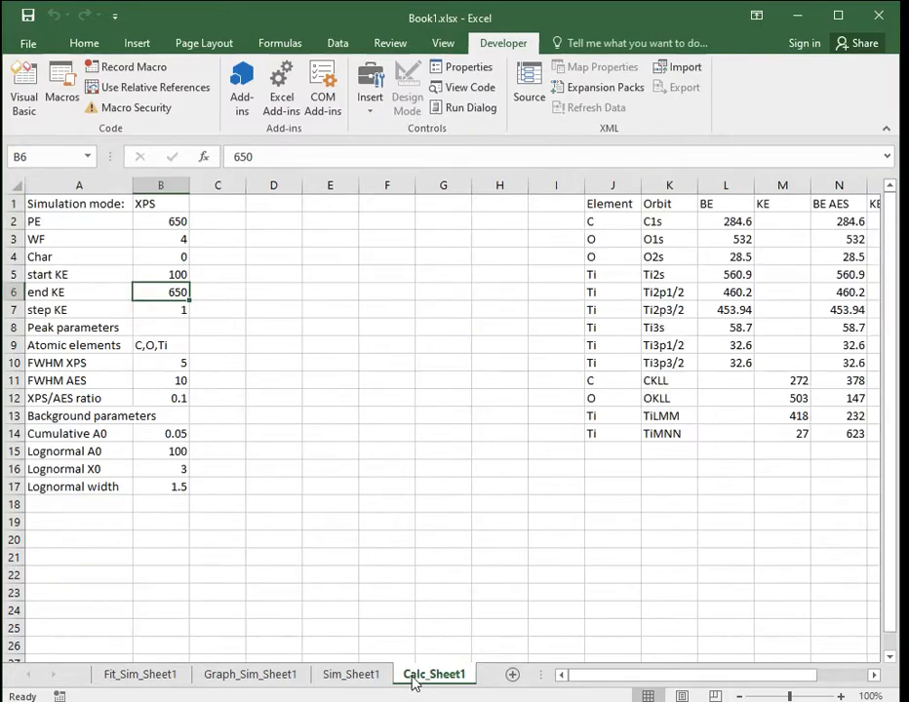
{"action": "left_click", "coordinate": [171, 224]}
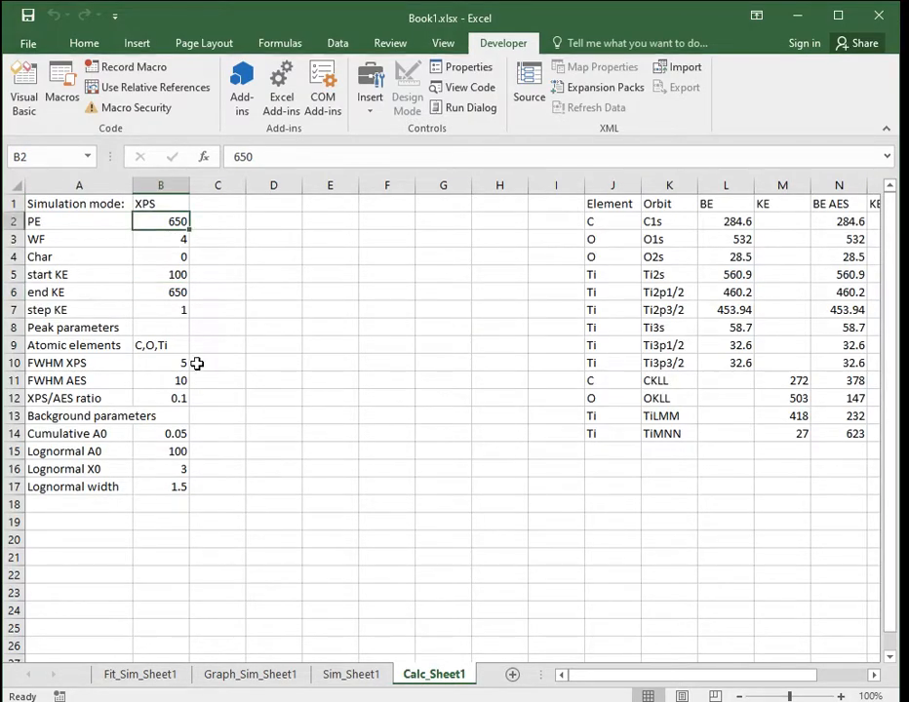
{"action": "type", "text": "900"}
{"action": "key", "text": "Return"}
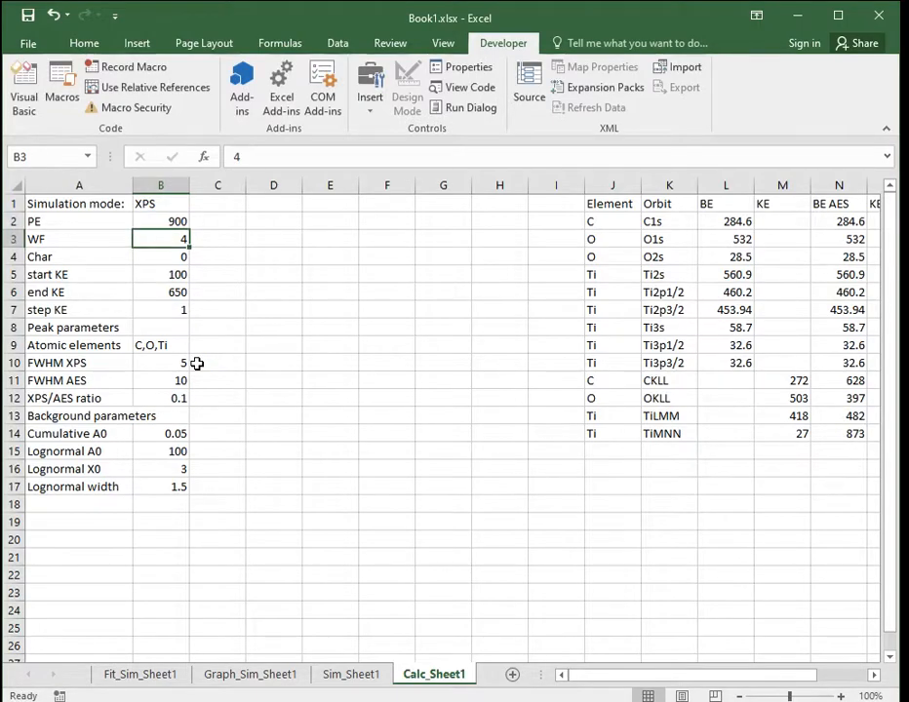
- Set the end KE to 900 and the start KE to 40 in the simulation parameters
{"action": "left_click", "coordinate": [167, 292]}
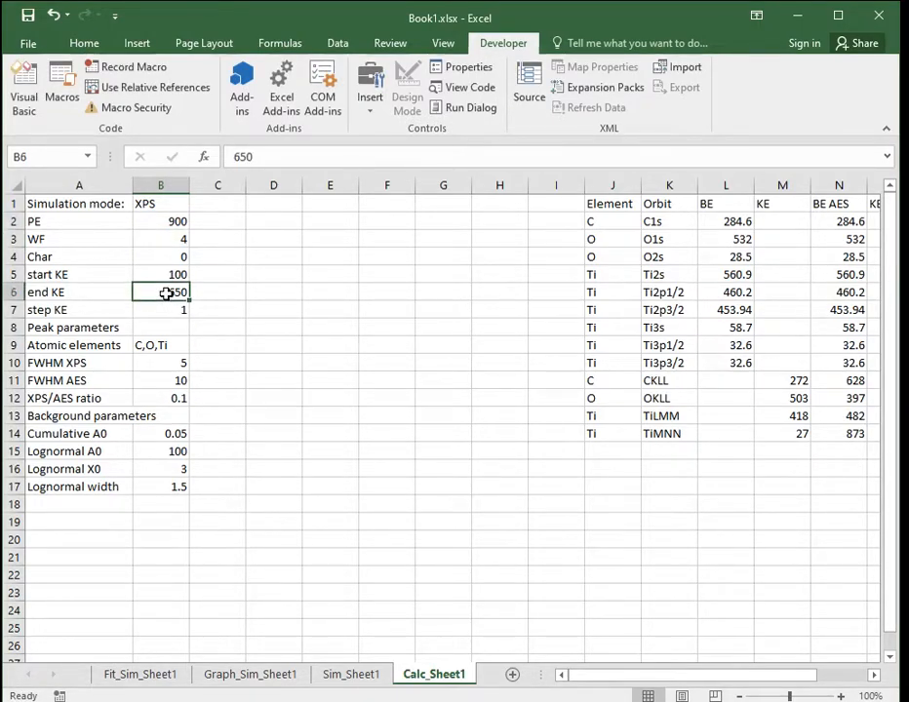
{"action": "type", "text": "900"}
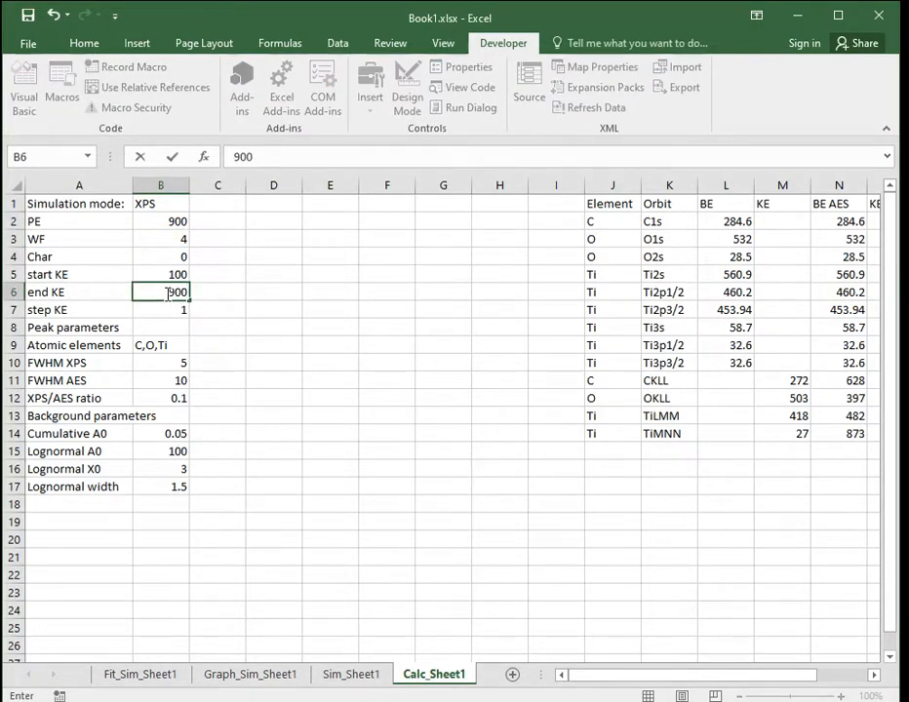
{"action": "key", "text": "Return"}
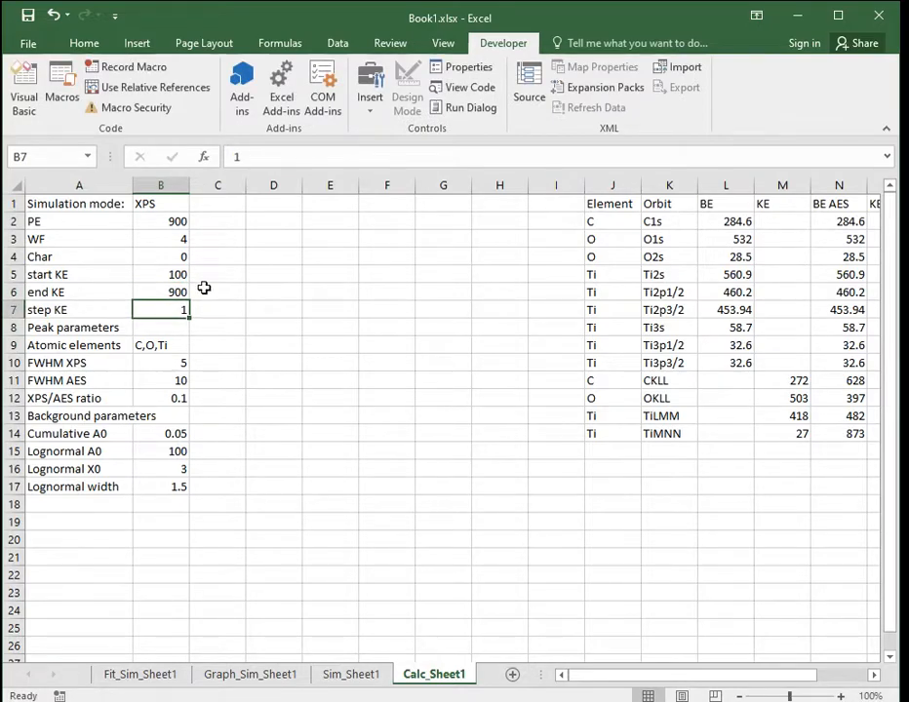
{"action": "left_click", "coordinate": [179, 274]}
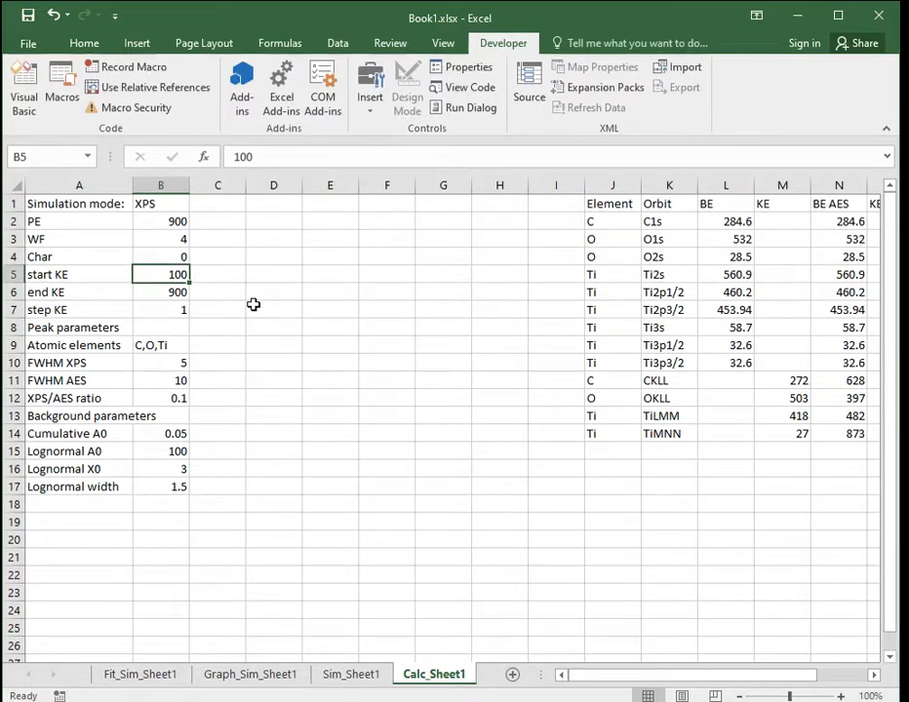
{"action": "type", "text": "40"}
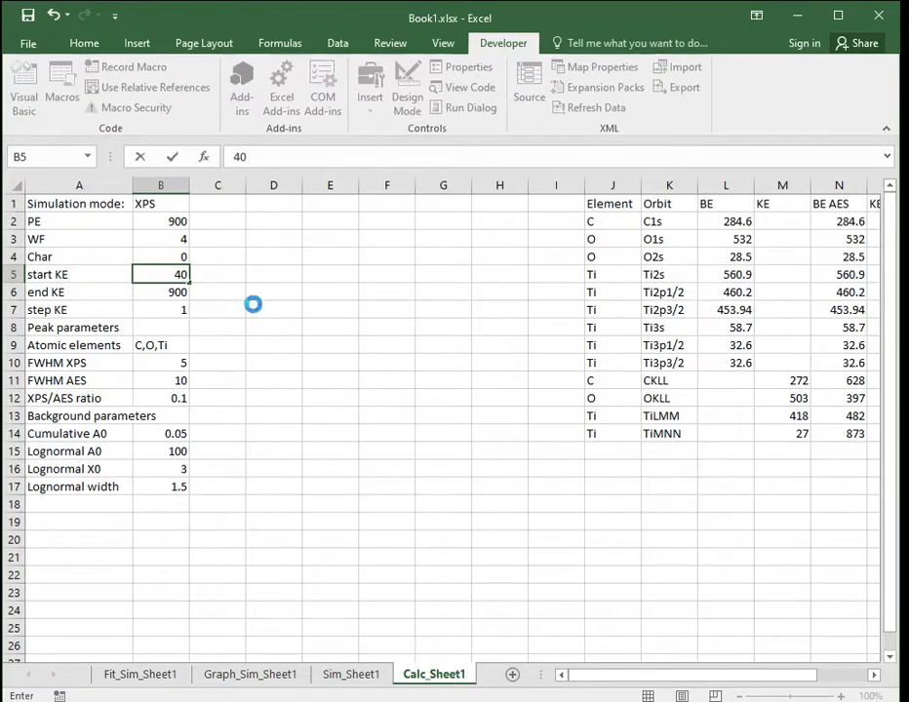
{"action": "key", "text": "Return"}
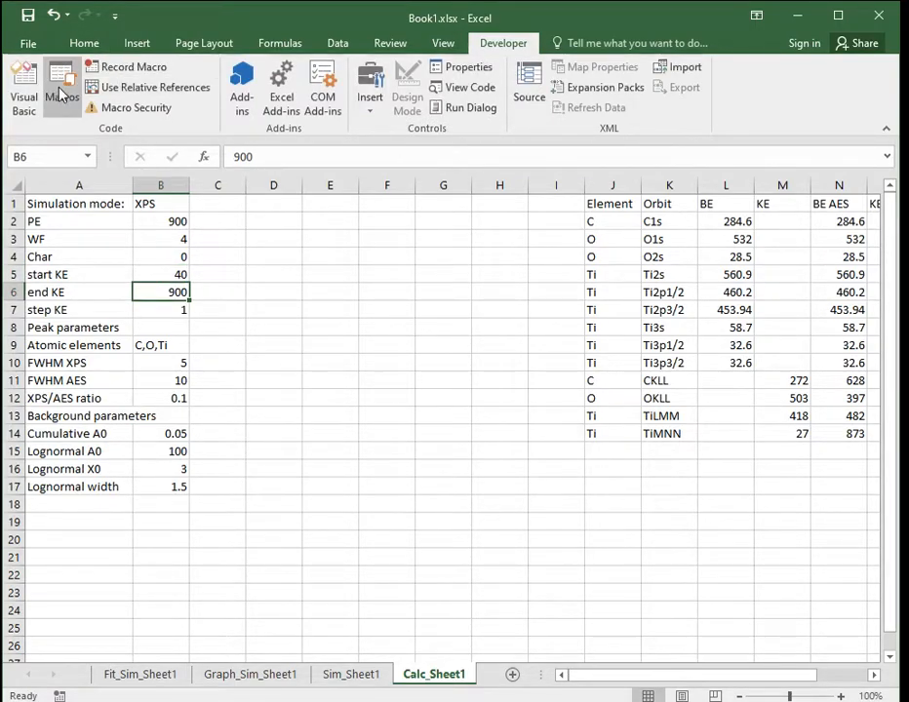
- Run the CLAM2 macro with the new energy settings for the atomic elements C,O,Ti
{"action": "key", "text": "ctrl+q"}
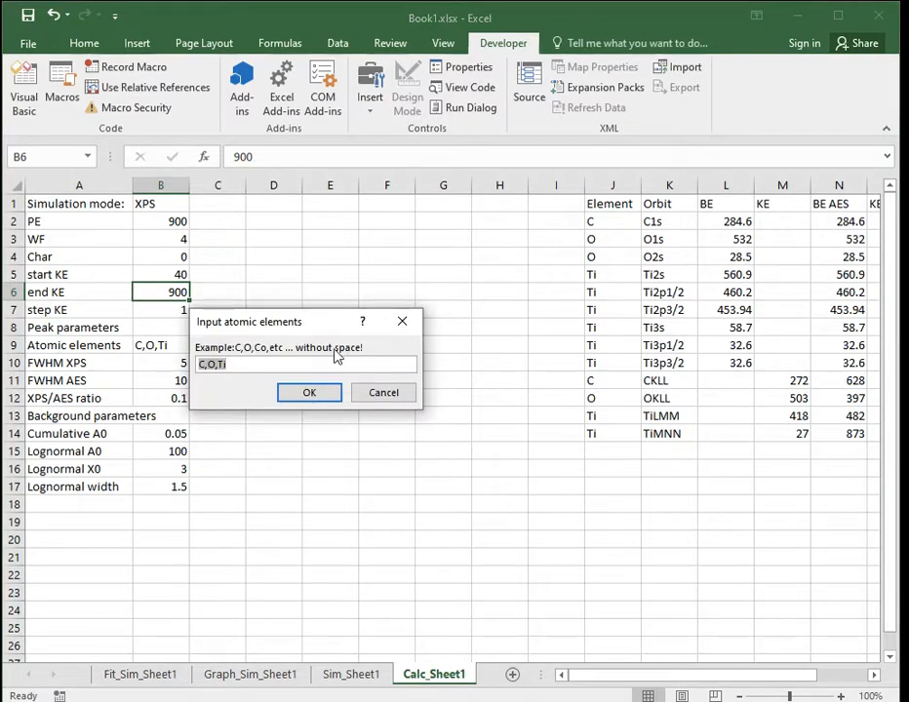
{"action": "left_click", "coordinate": [306, 394]}
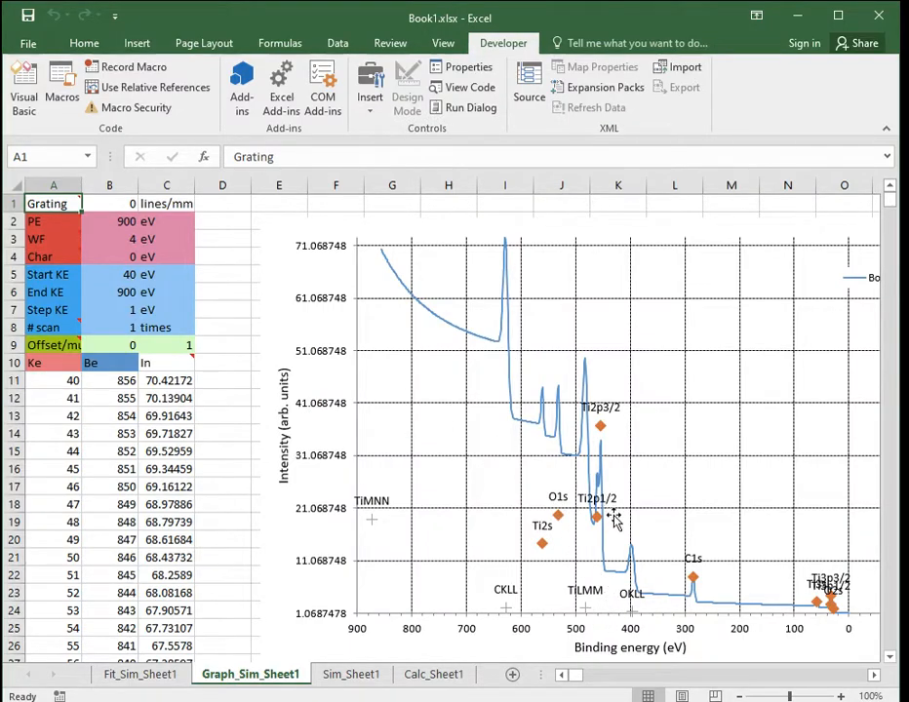
{"action": "mouse_move", "coordinate": [597, 484]}
- Rerun the simulation from Calc_Sheet1 with fluorine added, entering the atomic elements C,O,Ti,F
{"action": "left_click", "coordinate": [423, 676]}
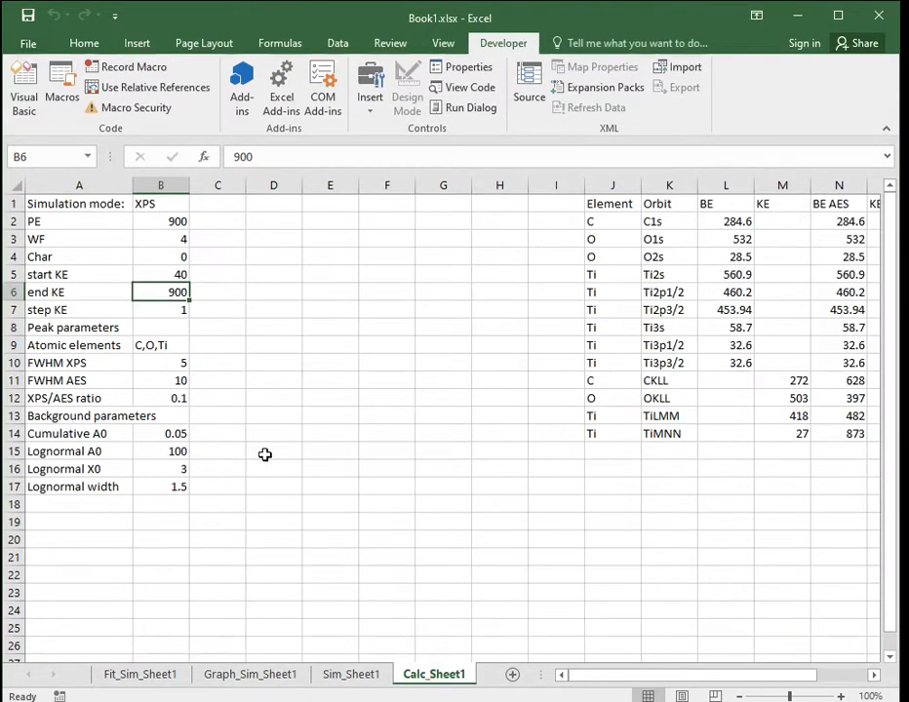
{"action": "key", "text": "ctrl+q"}
{"action": "left_click", "coordinate": [245, 366]}
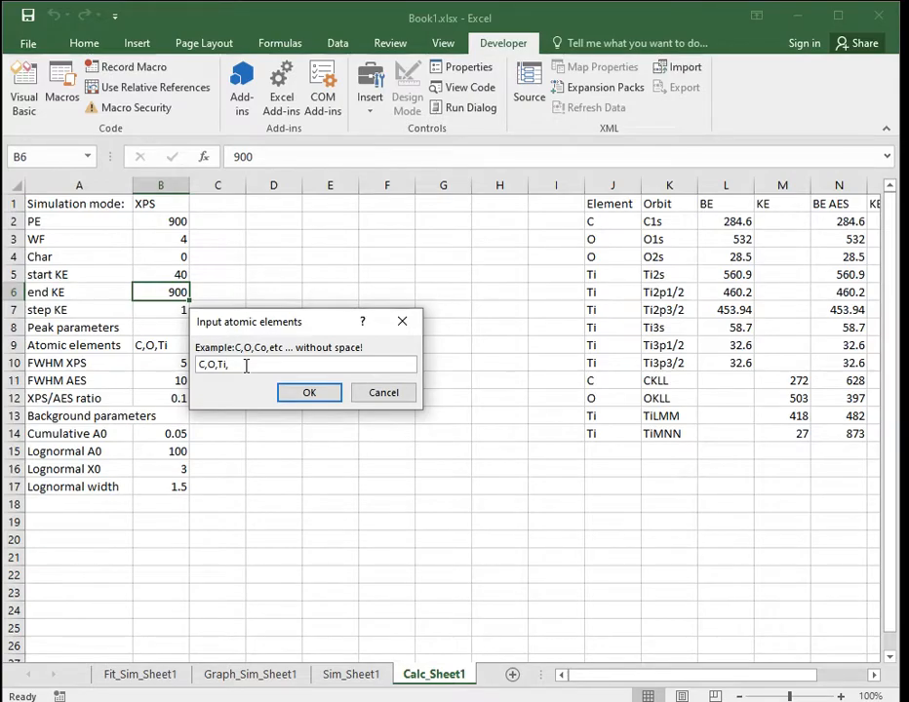
{"action": "left_click", "coordinate": [284, 392]}
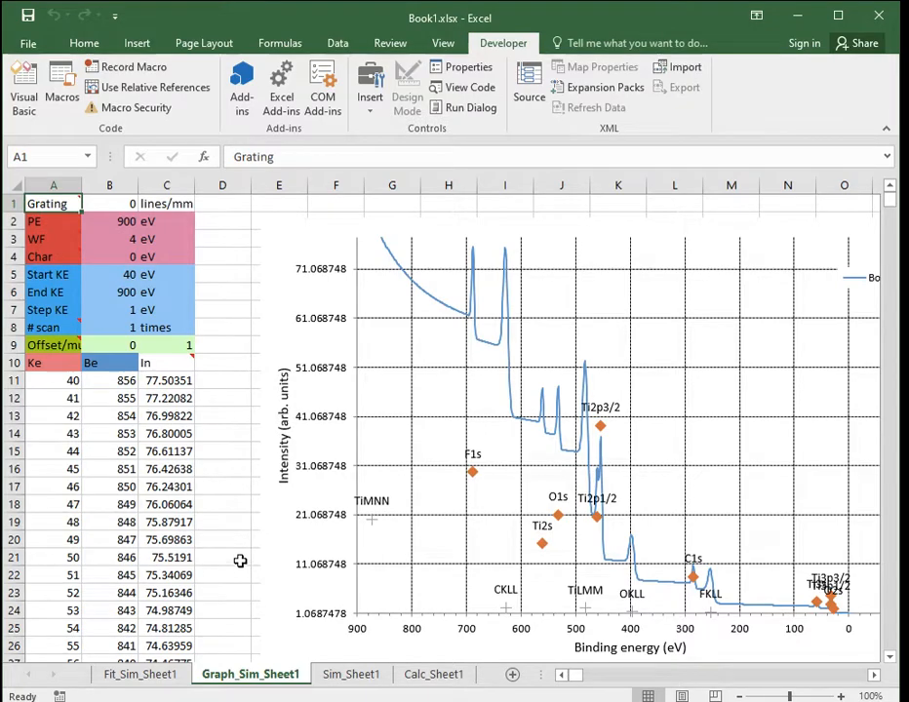
- Rerun the simulation from Calc_Sheet1 with doubled oxygen, entering the atomic elements C,O2,Ti,F
{"action": "left_click", "coordinate": [347, 680]}
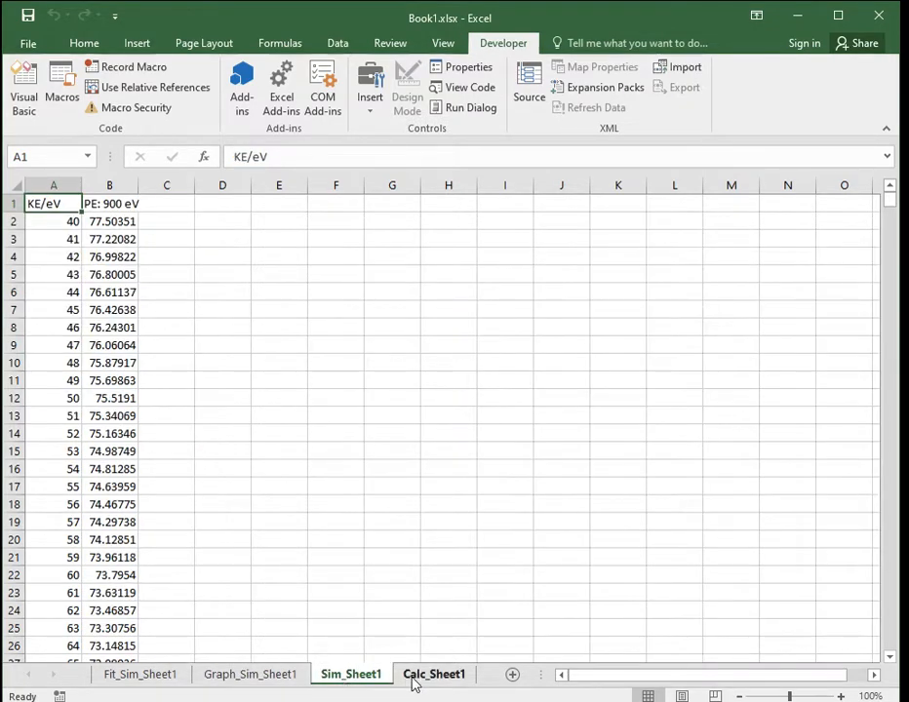
{"action": "left_click", "coordinate": [433, 675]}
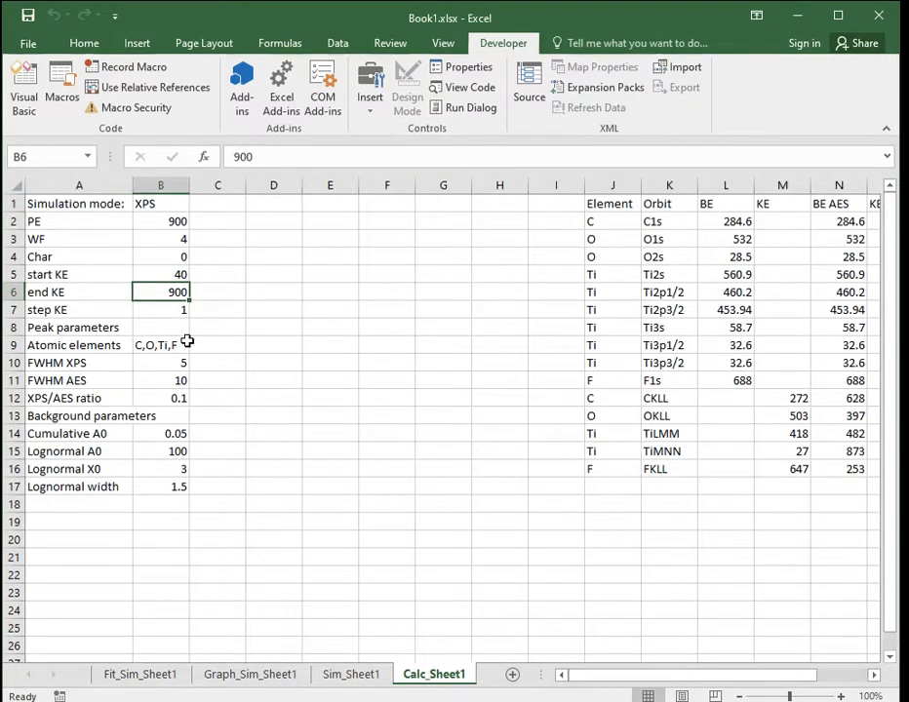
{"action": "left_click", "coordinate": [187, 341]}
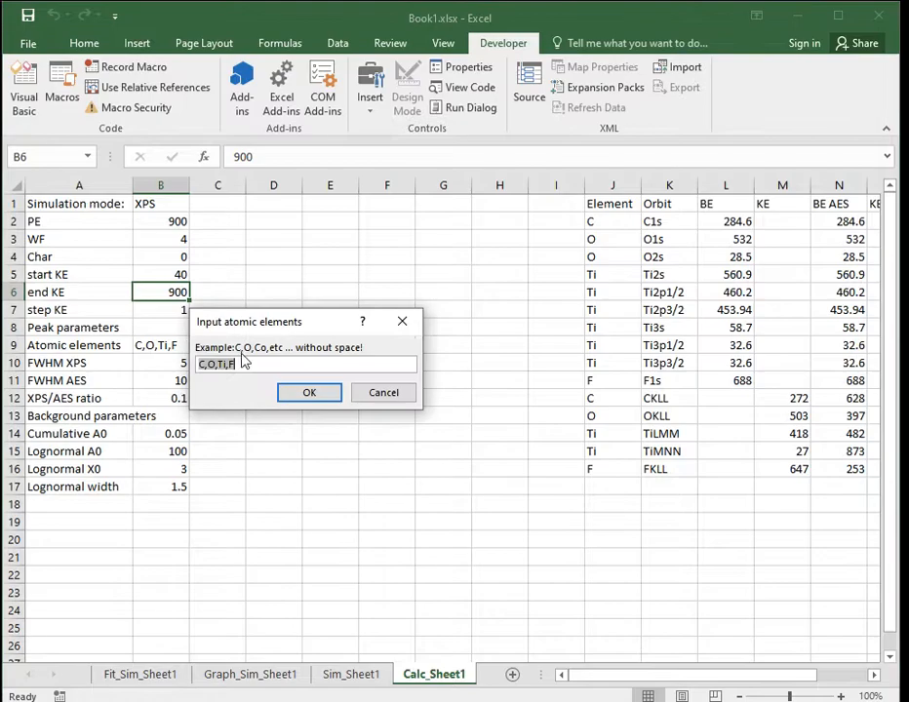
{"action": "left_click", "coordinate": [214, 364]}
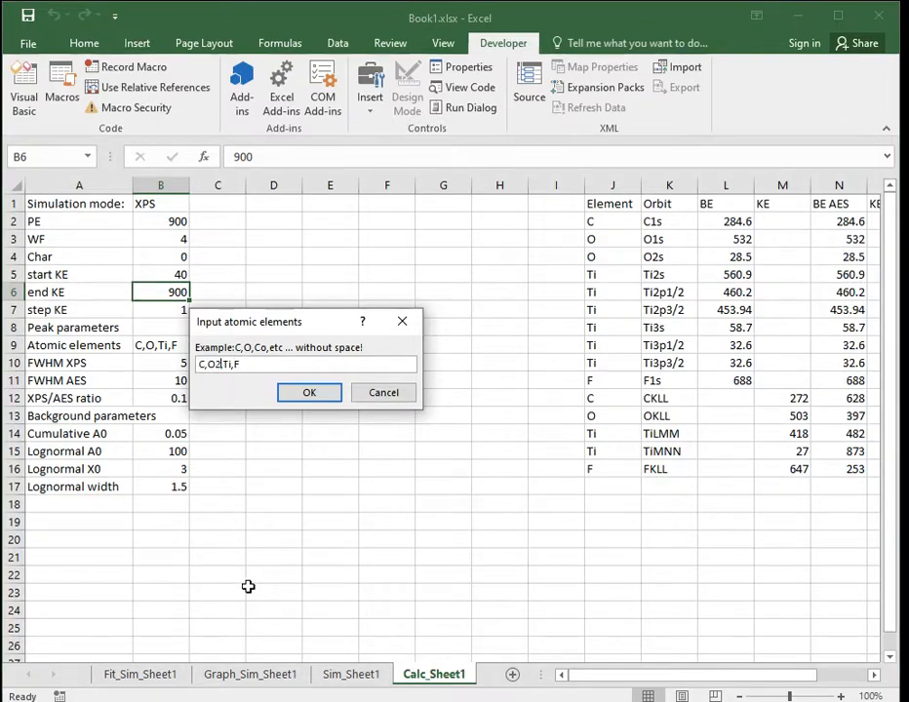
{"action": "left_click", "coordinate": [317, 397]}
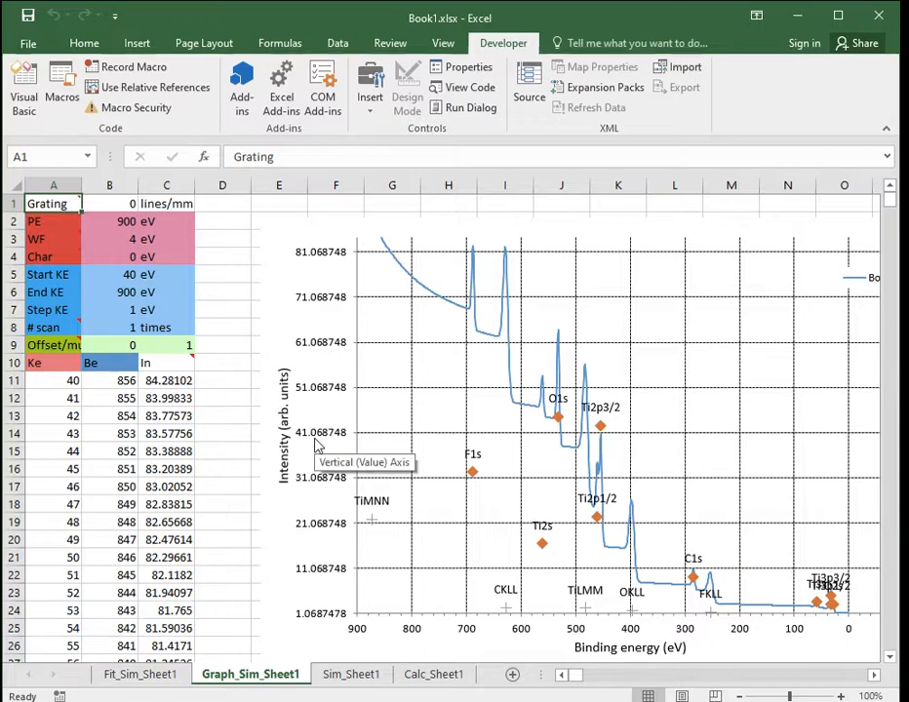
- Compare the atomic elements entry in Calc_Sheet1 with the O1s peak height in the Graph_Sim_Sheet1 binding energy chart
{"action": "left_click", "coordinate": [436, 677]}
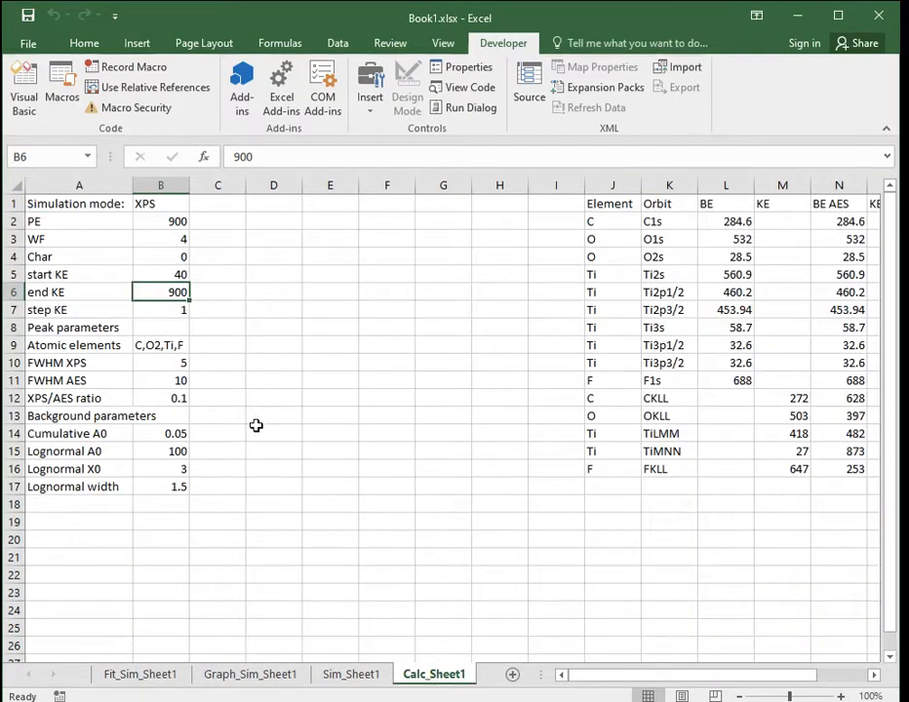
{"action": "left_click", "coordinate": [267, 678]}
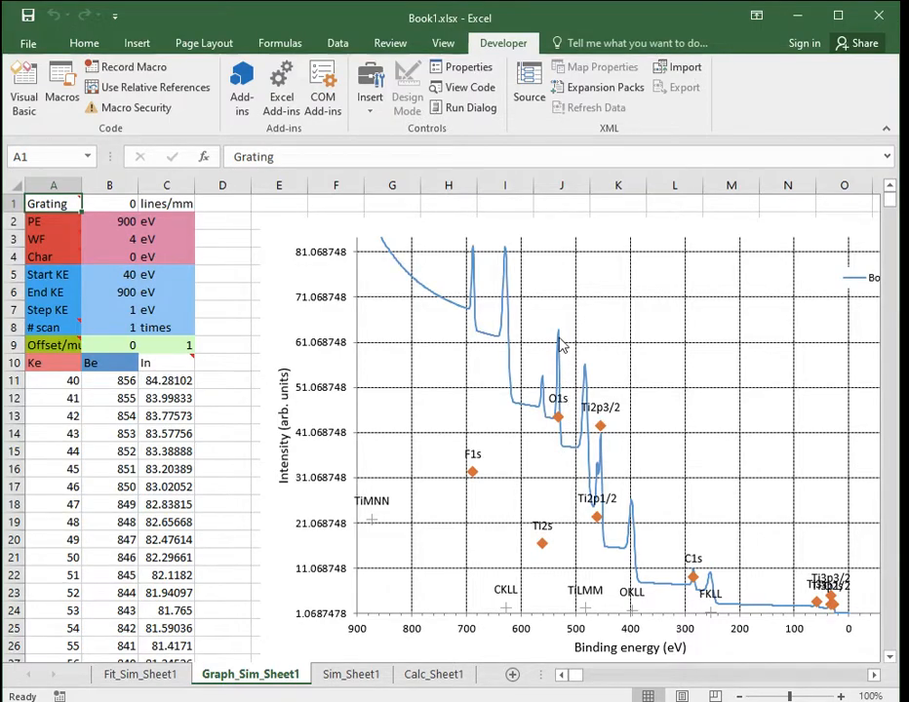
{"action": "mouse_move", "coordinate": [561, 446]}
- Rerun the simulation from Calc_Sheet1 with single oxygen restored, entering the atomic elements C,O,Ti,F
{"action": "left_click", "coordinate": [433, 682]}
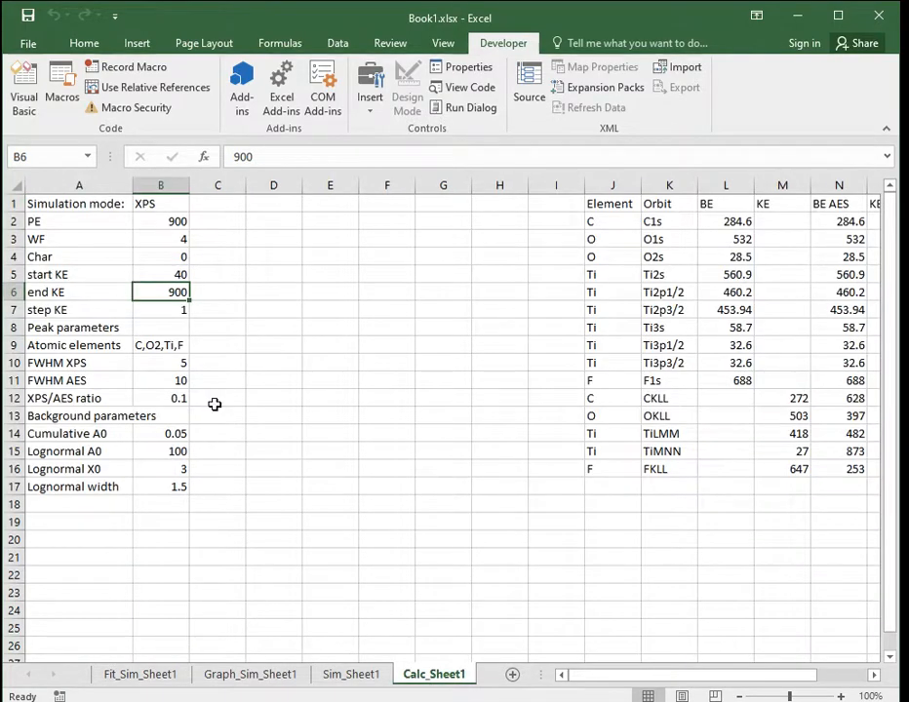
{"action": "left_click", "coordinate": [216, 368]}
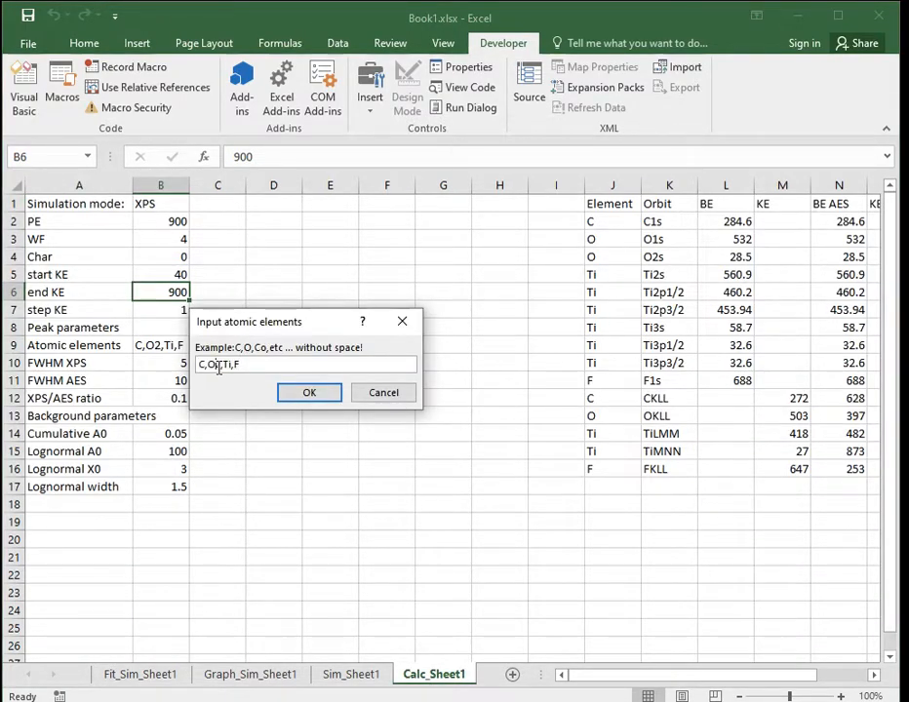
{"action": "type", "text": "+$C$"}
{"action": "left_click", "coordinate": [245, 364]}
{"action": "key", "text": "BackSpace"}
{"action": "key", "text": "BackSpace"}
{"action": "key", "text": "BackSpace"}
{"action": "key", "text": "BackSpace"}
{"action": "key", "text": "BackSpace"}
{"action": "key", "text": "BackSpace"}
{"action": "type", "text": "O"}
{"action": "key", "text": "Return"}
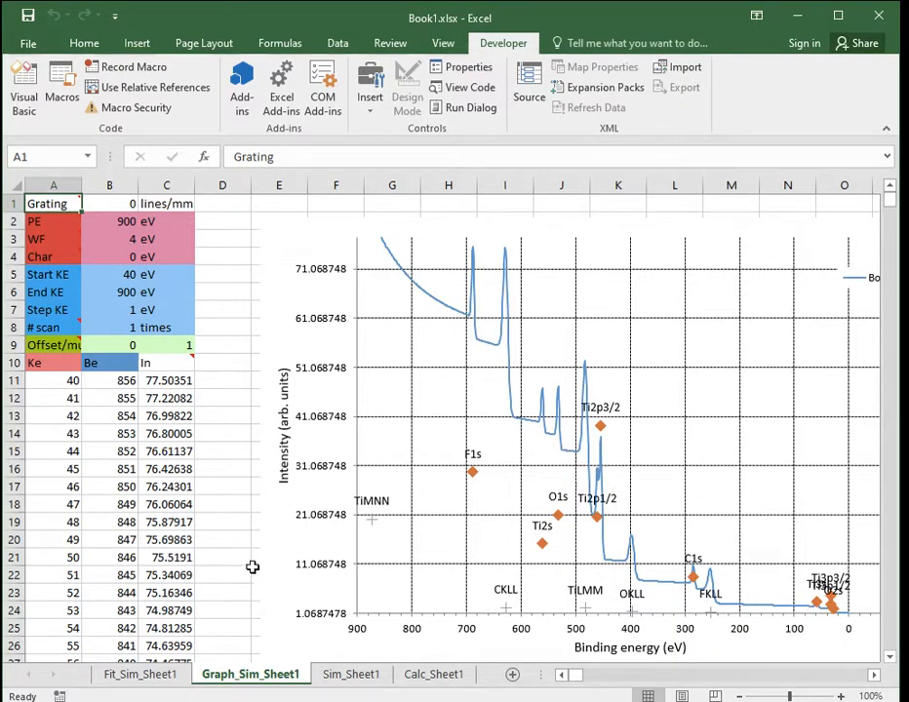
- Set the photon energy PE to 1486.6 on Calc_Sheet1
{"action": "left_click", "coordinate": [354, 677]}
{"action": "left_click", "coordinate": [434, 675]}
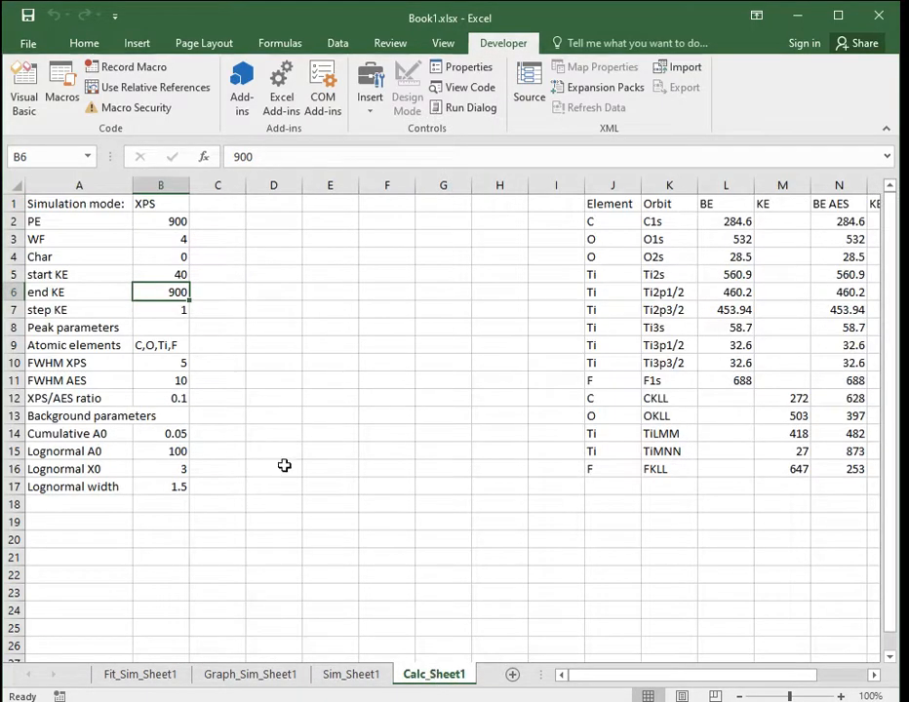
{"action": "left_click", "coordinate": [166, 222]}
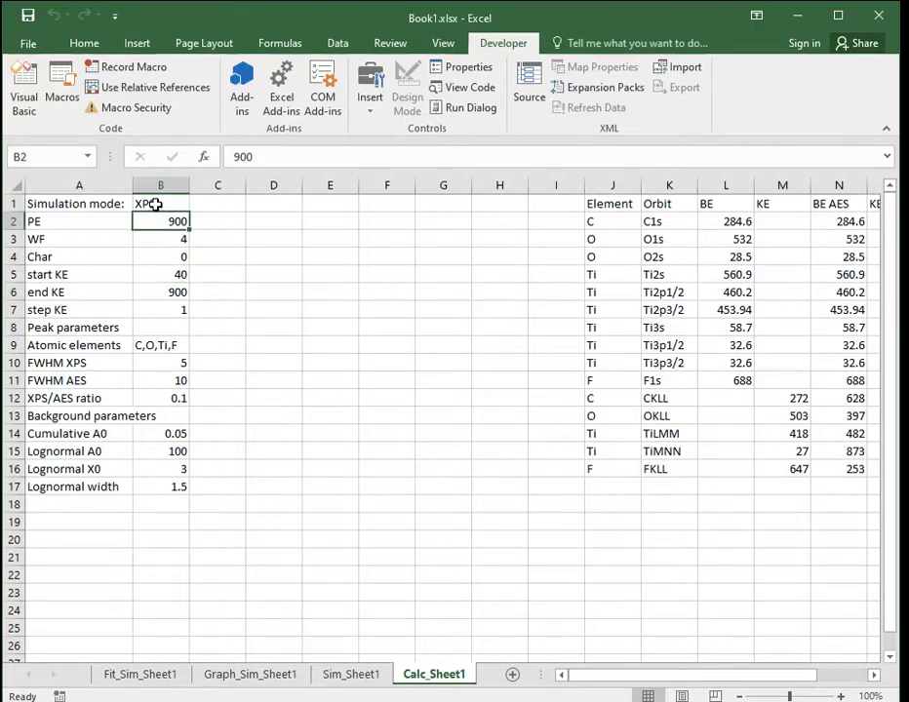
{"action": "left_click", "coordinate": [154, 205]}
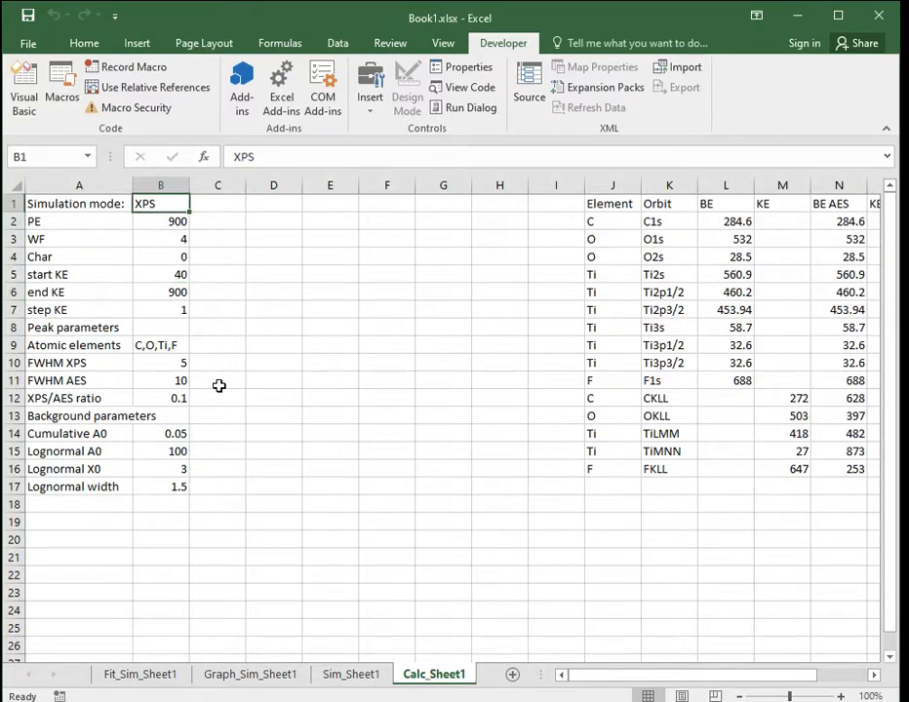
{"action": "left_click", "coordinate": [162, 220]}
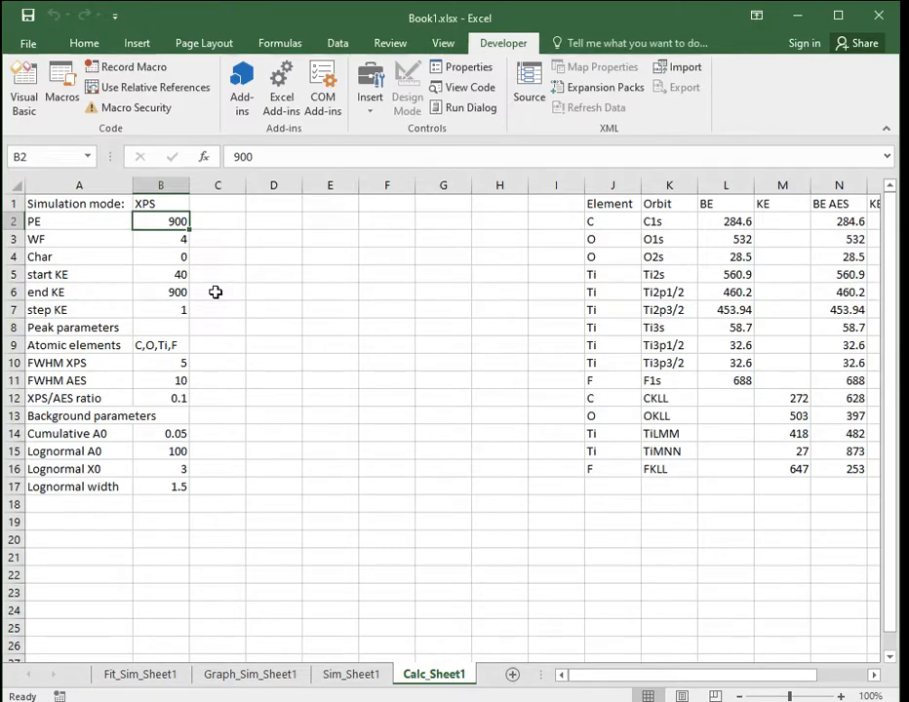
{"action": "type", "text": "14"}
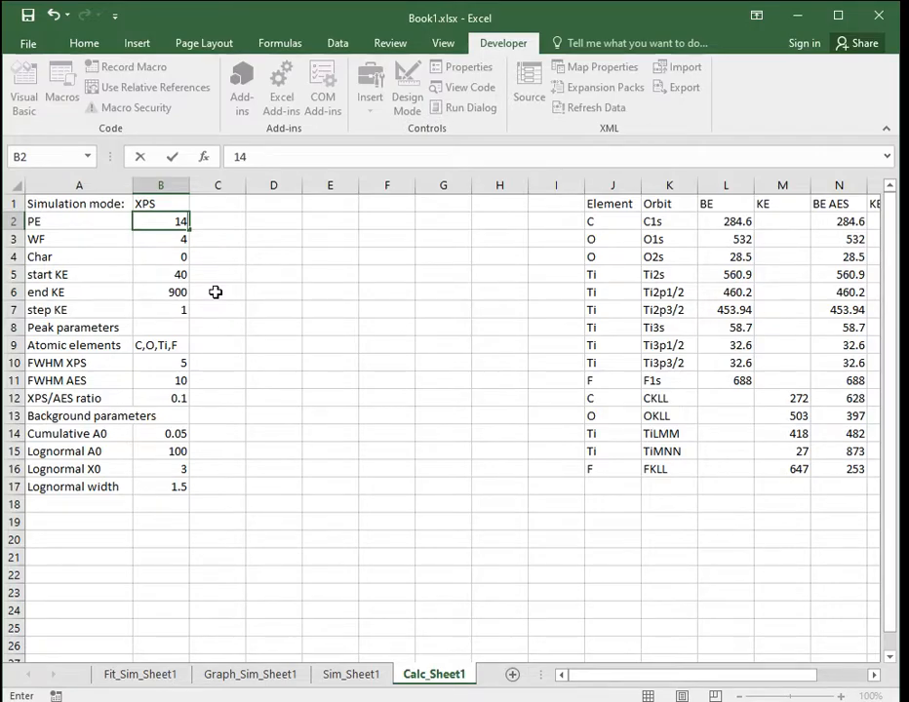
{"action": "type", "text": "86.6"}
{"action": "key", "text": "Return"}
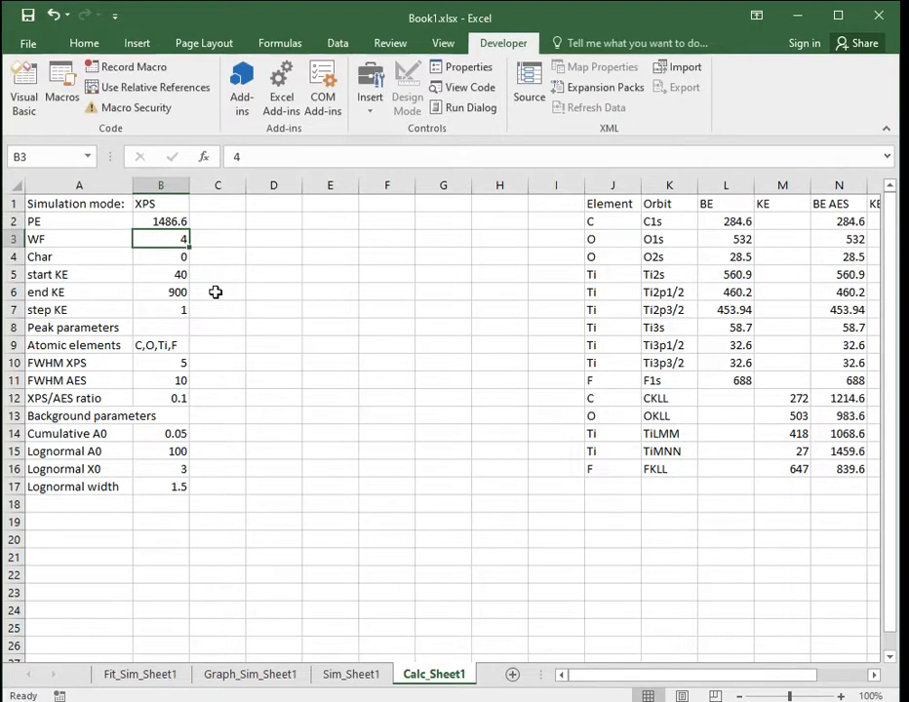
- Set the end KE to 1486.6 and rerun the simulation for the atomic elements C,O,Ti,F
{"action": "left_click", "coordinate": [170, 291]}
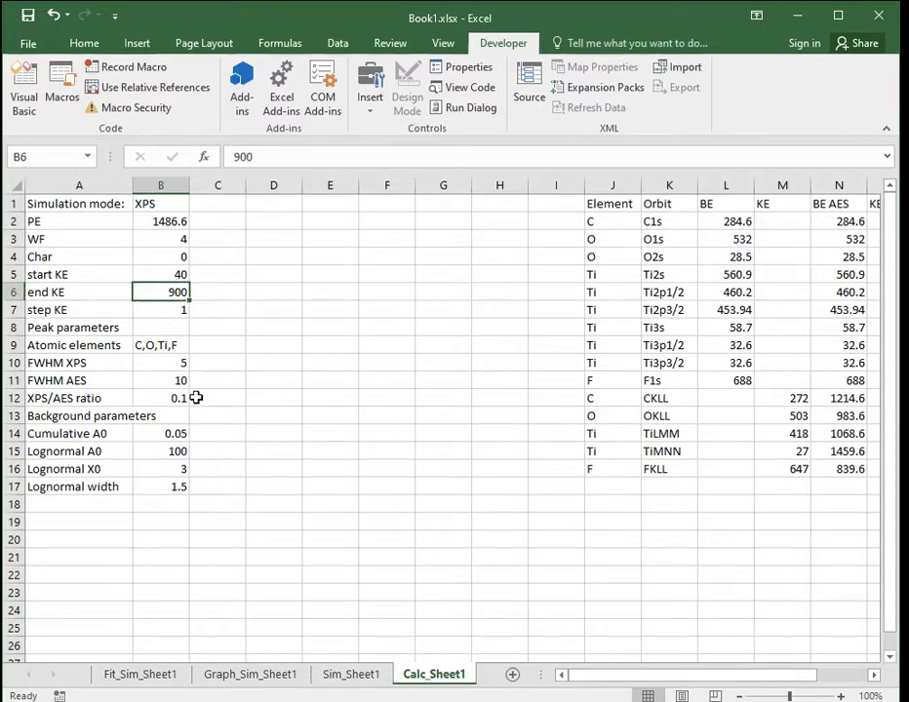
{"action": "type", "text": "14"}
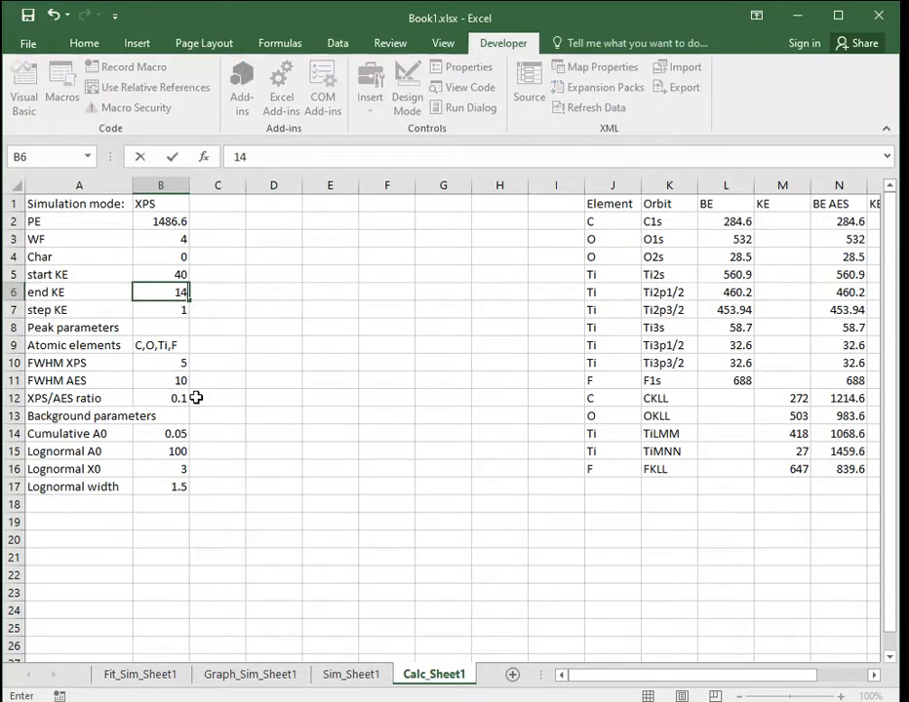
{"action": "type", "text": "86.6"}
{"action": "key", "text": "Return"}
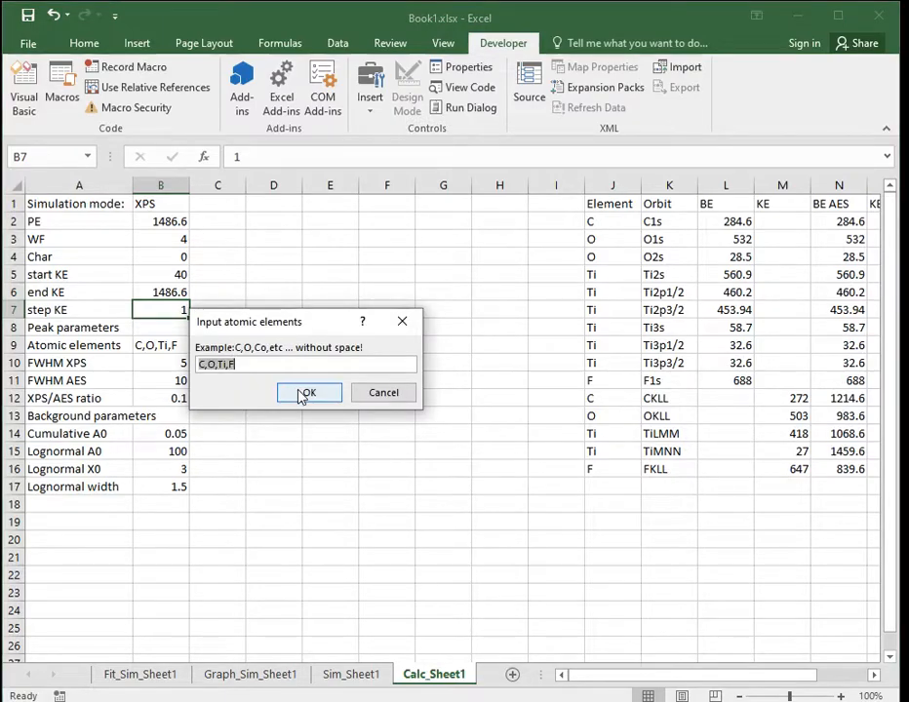
{"action": "left_click", "coordinate": [300, 390]}
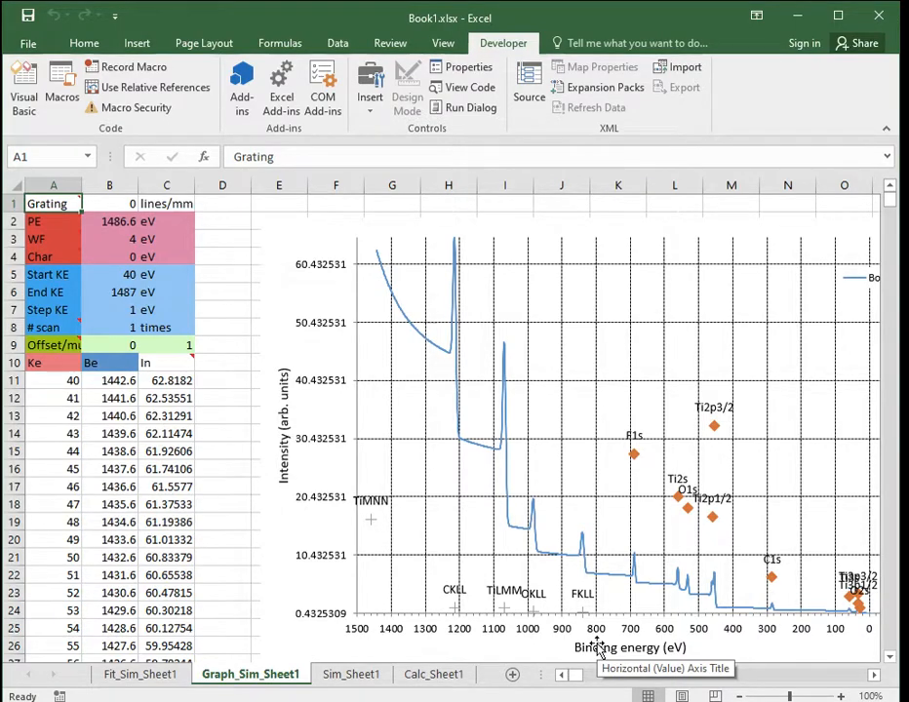
{"action": "scroll", "coordinate": [826, 334], "scroll_direction": "down", "scroll_amount": 4}
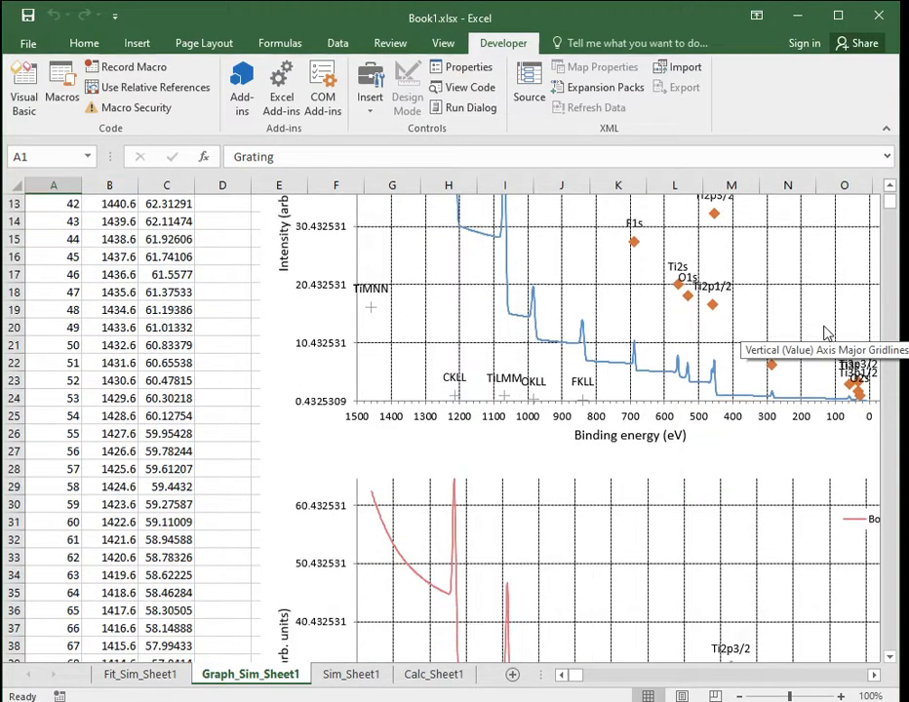
- Examine the simulated binding energy and kinetic energy charts on Graph_Sim_Sheet1 for the 1486.6 eV photon energy
{"action": "scroll", "coordinate": [726, 446], "scroll_direction": "down", "scroll_amount": 1}
{"action": "scroll", "coordinate": [726, 446], "scroll_direction": "down", "scroll_amount": 3}
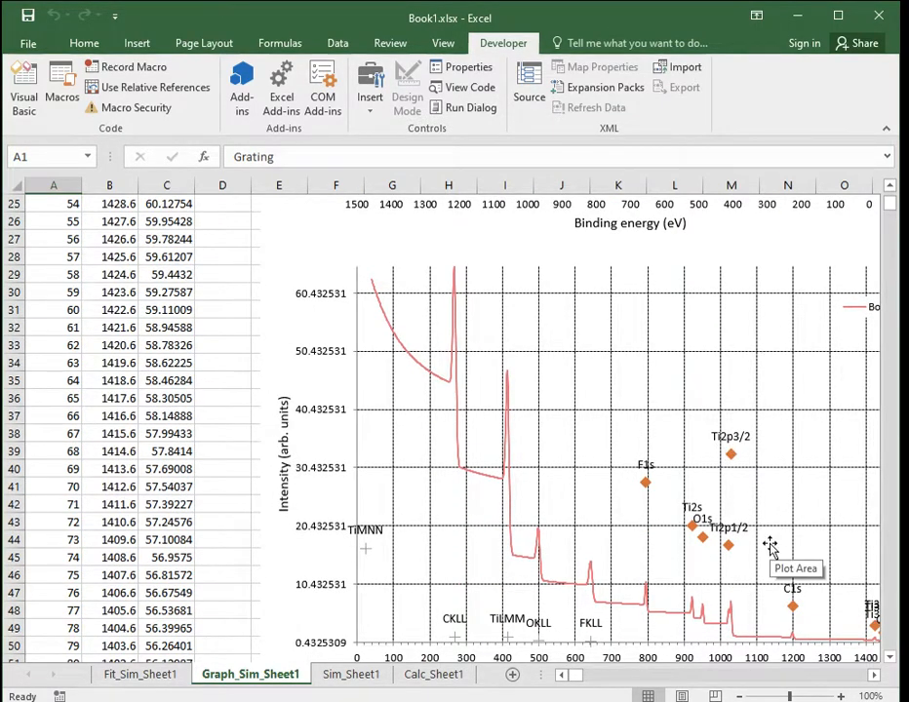
{"action": "scroll", "coordinate": [770, 546], "scroll_direction": "up", "scroll_amount": 5}
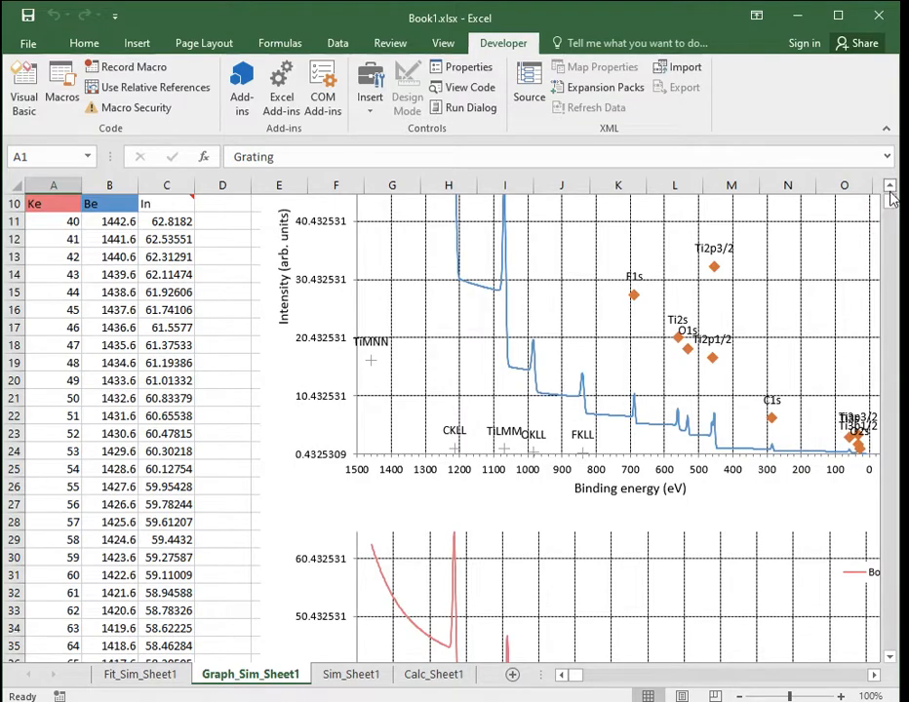
{"action": "left_click_drag", "start_coordinate": [890, 192], "coordinate": [890, 192]}
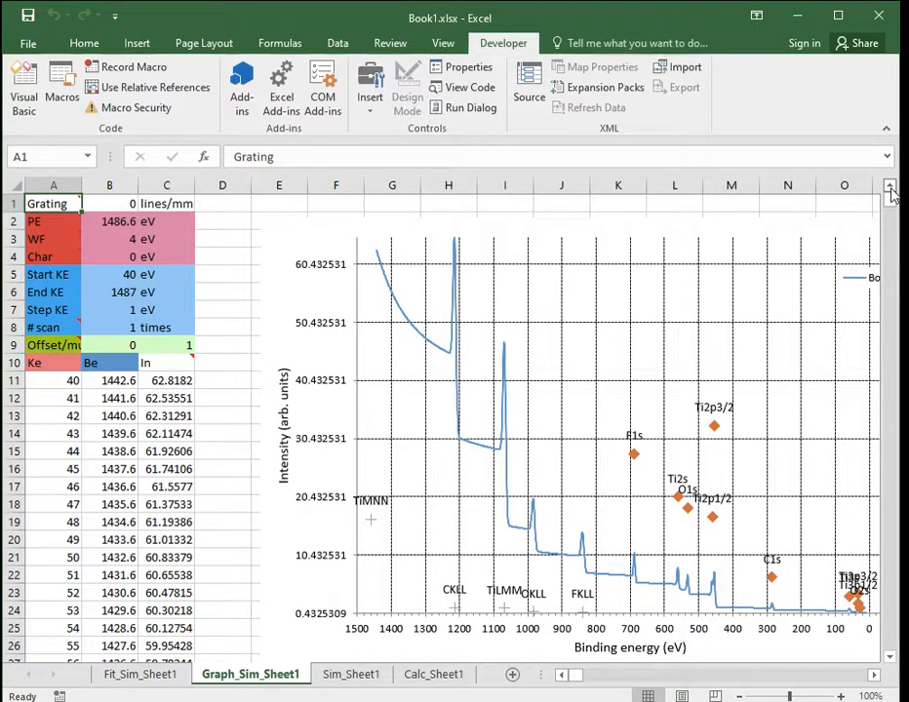
- Set the simulation mode to XAS on Calc_Sheet1 and rerun the simulation for the atomic elements C,O,Ti,F
{"action": "left_click", "coordinate": [430, 673]}
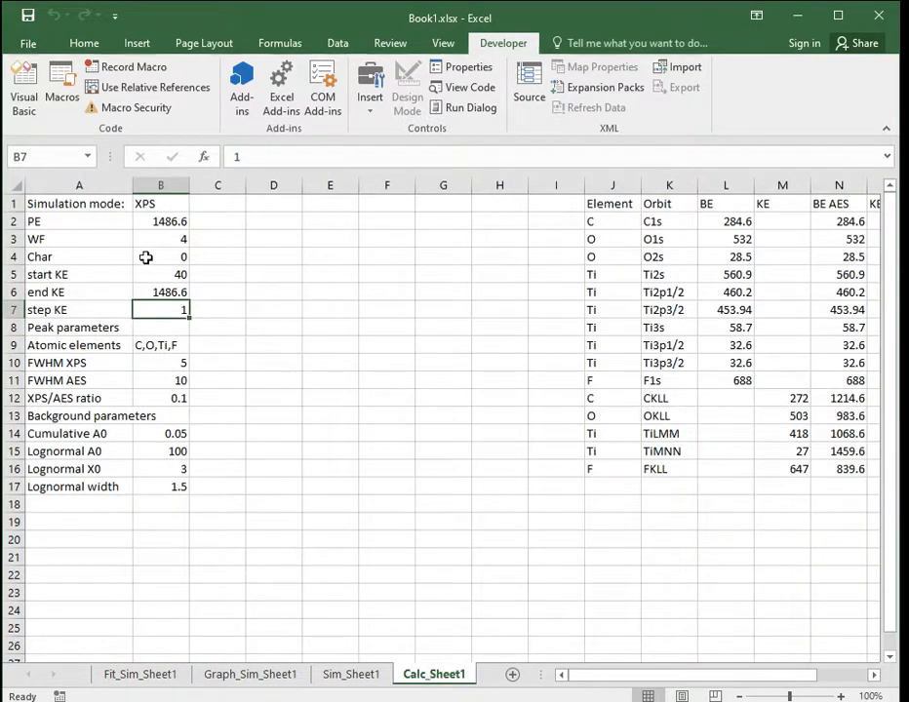
{"action": "left_click", "coordinate": [156, 205]}
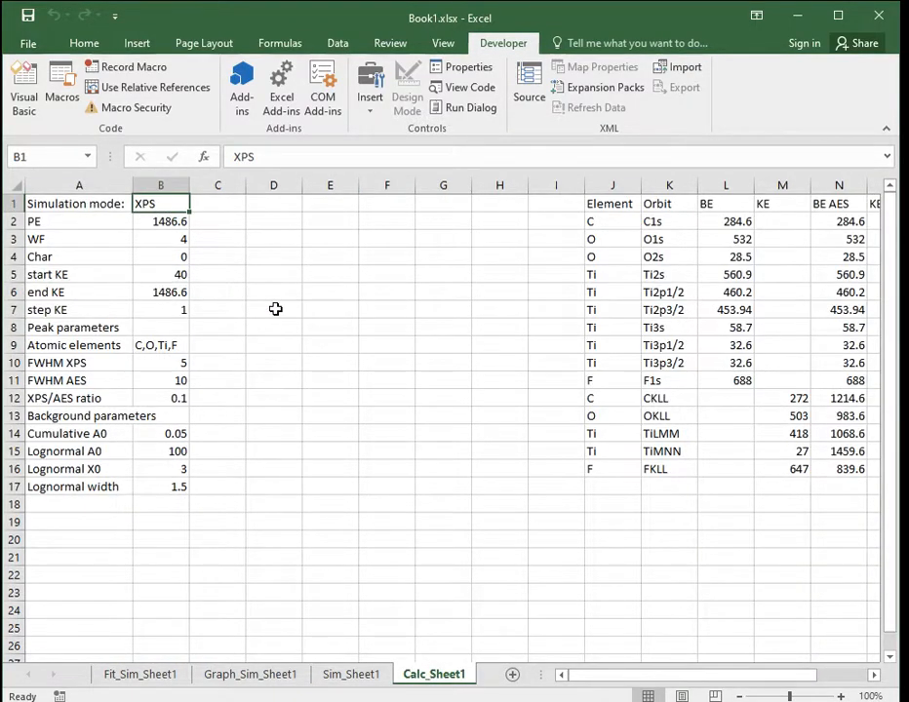
{"action": "type", "text": "XAS"}
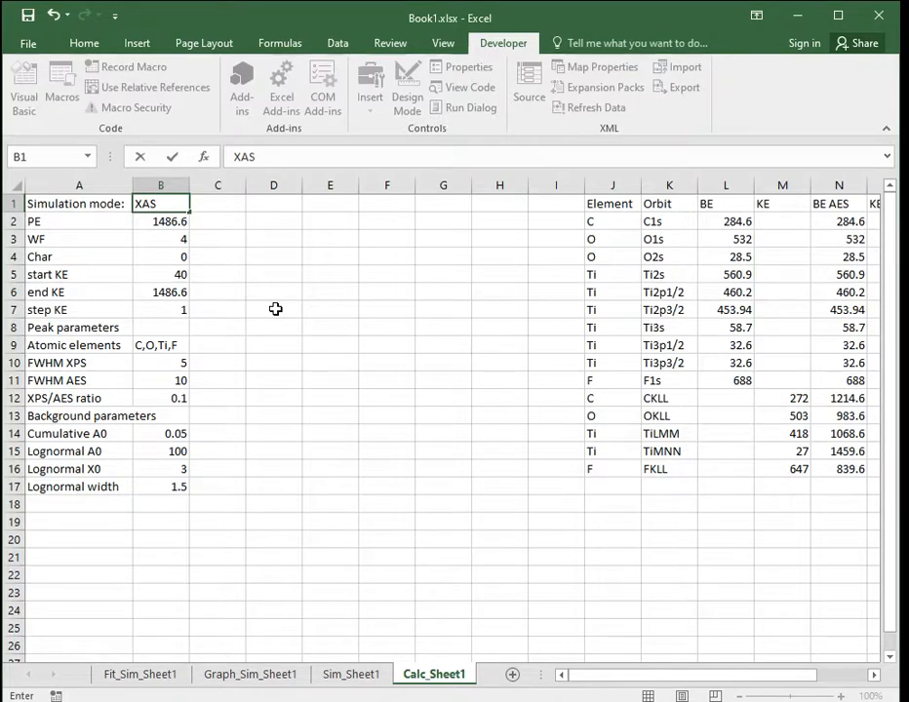
{"action": "key", "text": "Return"}
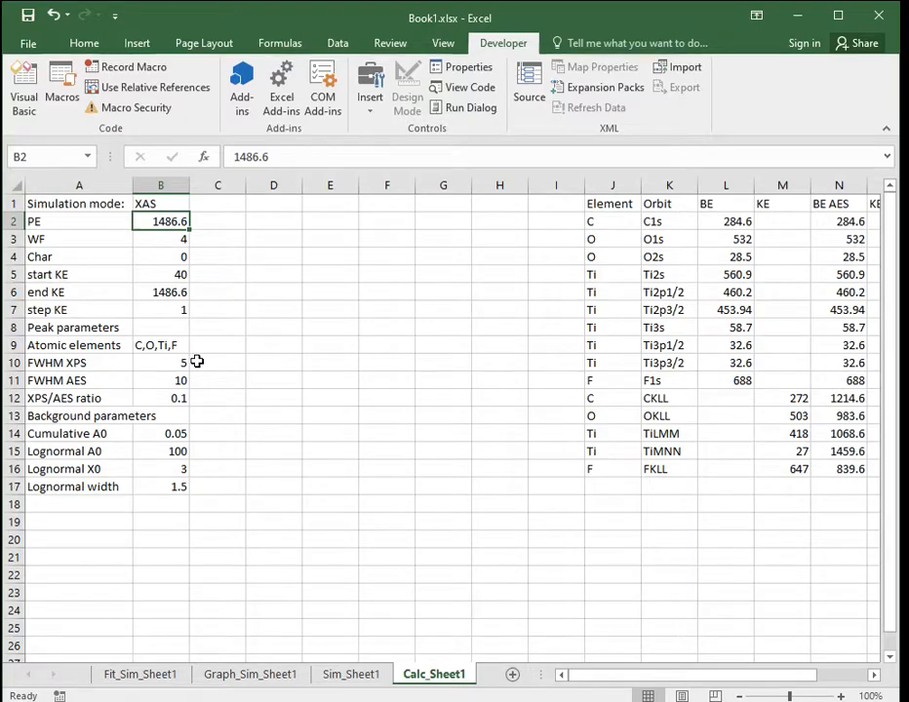
{"action": "key", "text": "ctrl+q"}
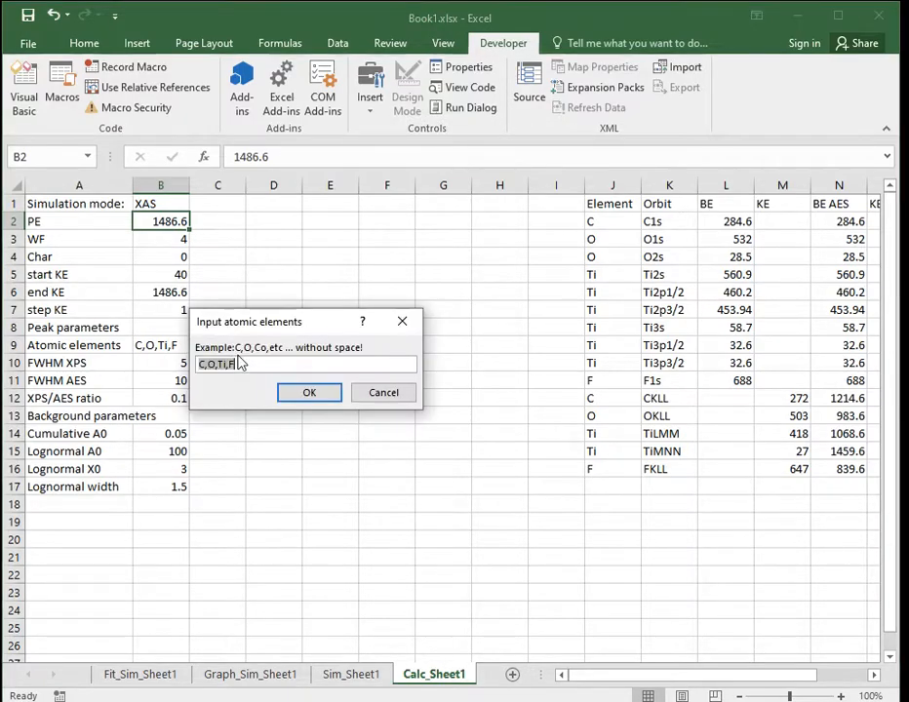
{"action": "key", "text": "Return"}
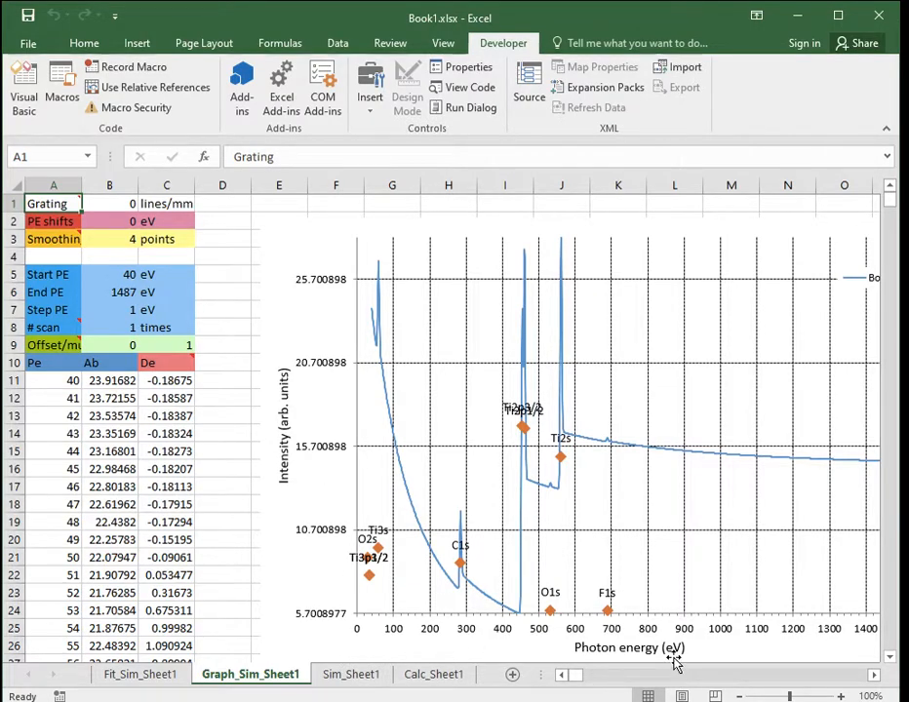
{"action": "mouse_move", "coordinate": [890, 209]}
{"action": "left_mouse_down"}
{"action": "mouse_move", "coordinate": [888, 216]}
{"action": "mouse_move", "coordinate": [889, 206]}
{"action": "left_mouse_up"}
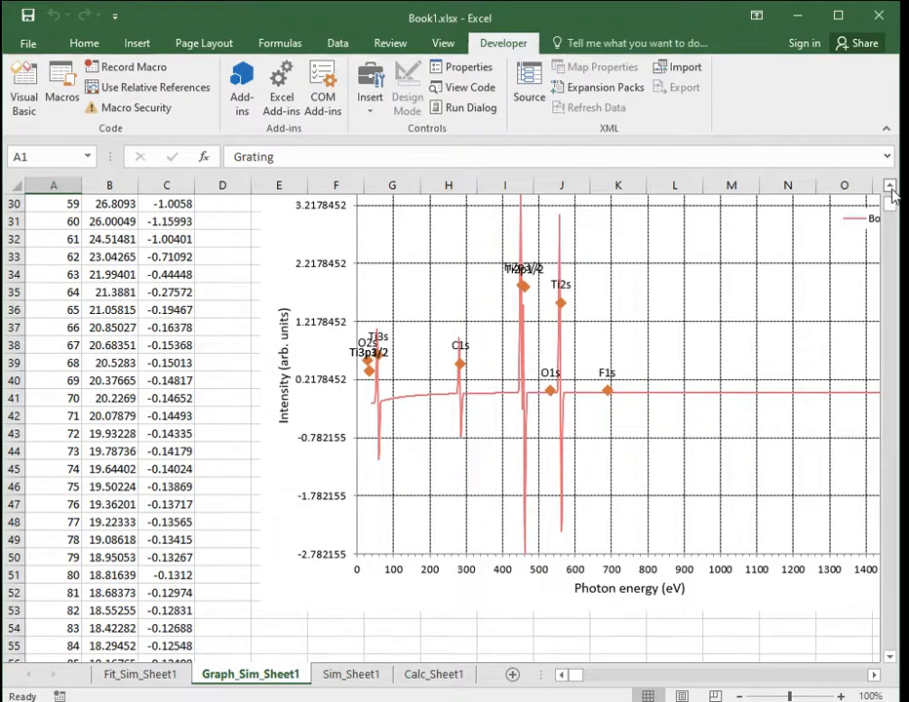
{"action": "left_click_drag", "start_coordinate": [895, 207], "coordinate": [889, 189]}
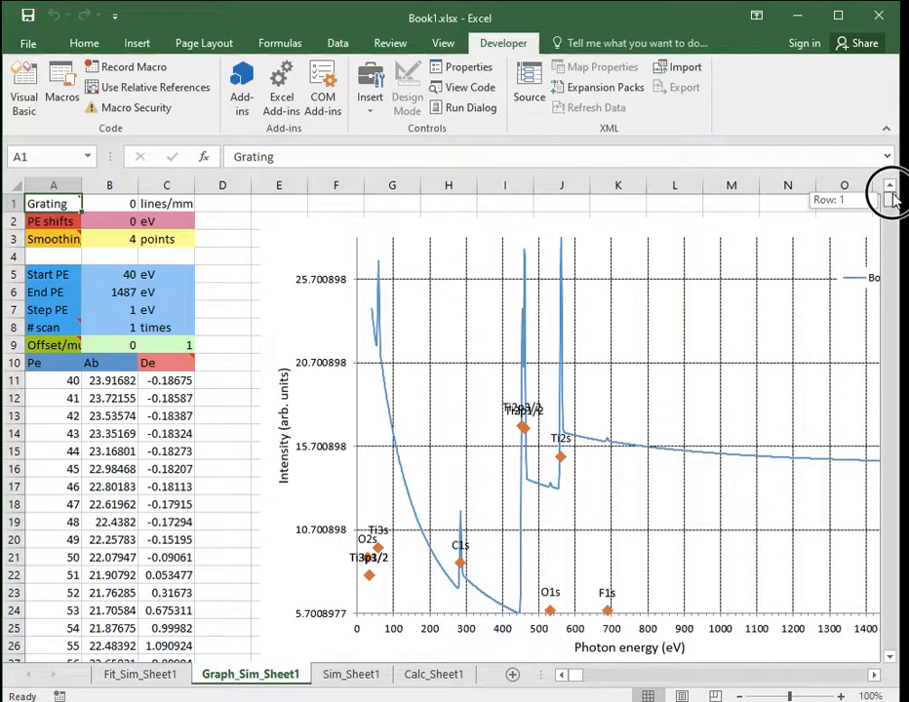